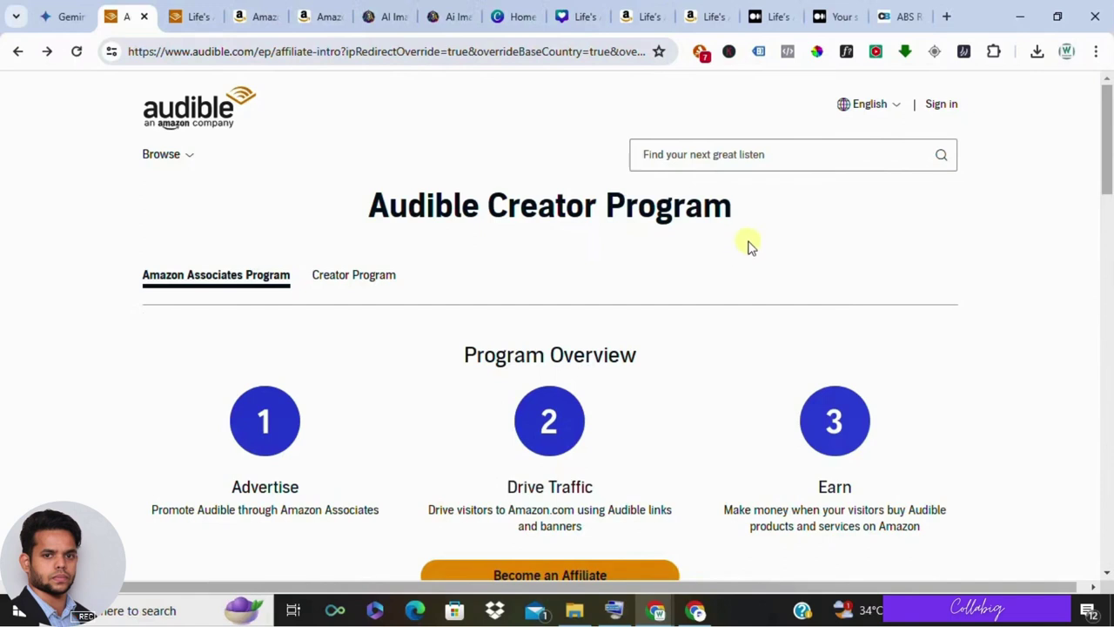
Highlight the Audible Creator Program heading and scroll down through that page.
left_click_drag(347, 208, 764, 211)
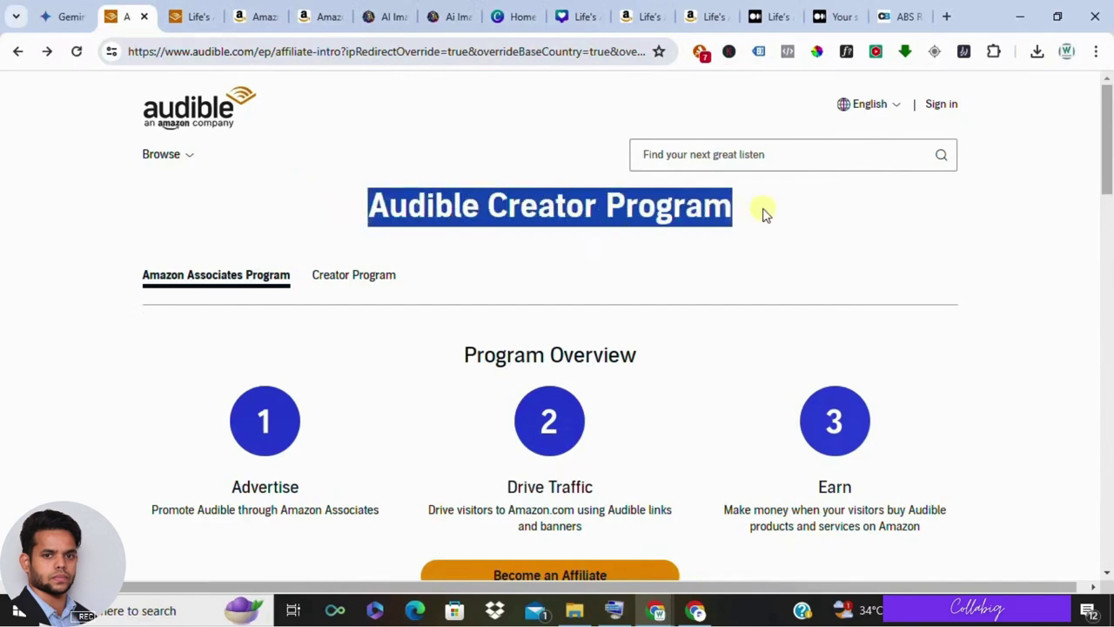
left_click(873, 219)
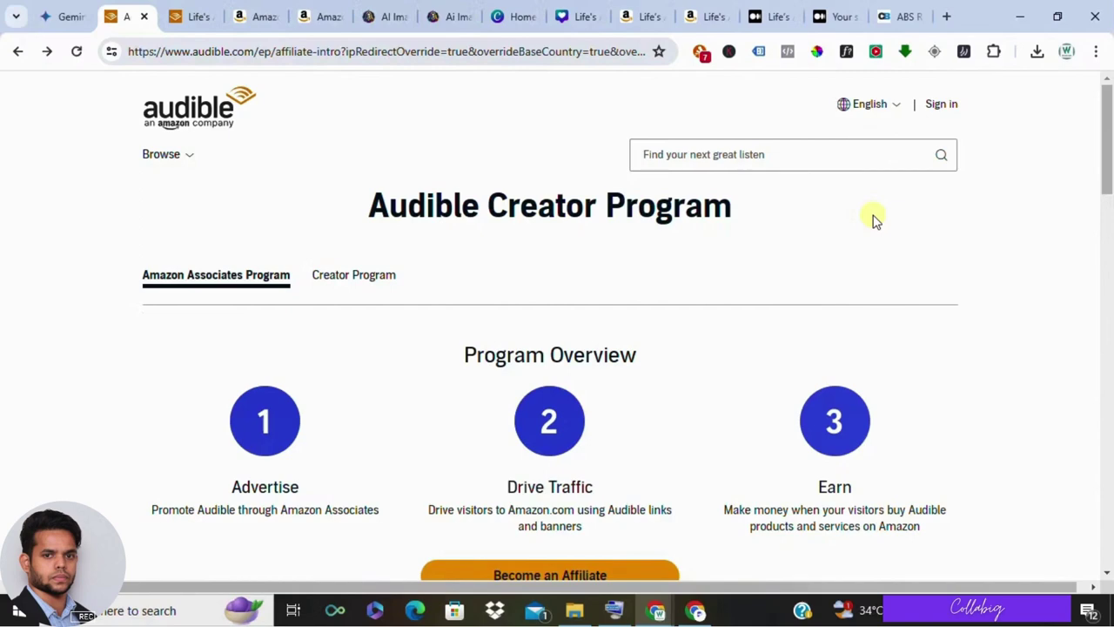
scroll(875, 221, "down", 1)
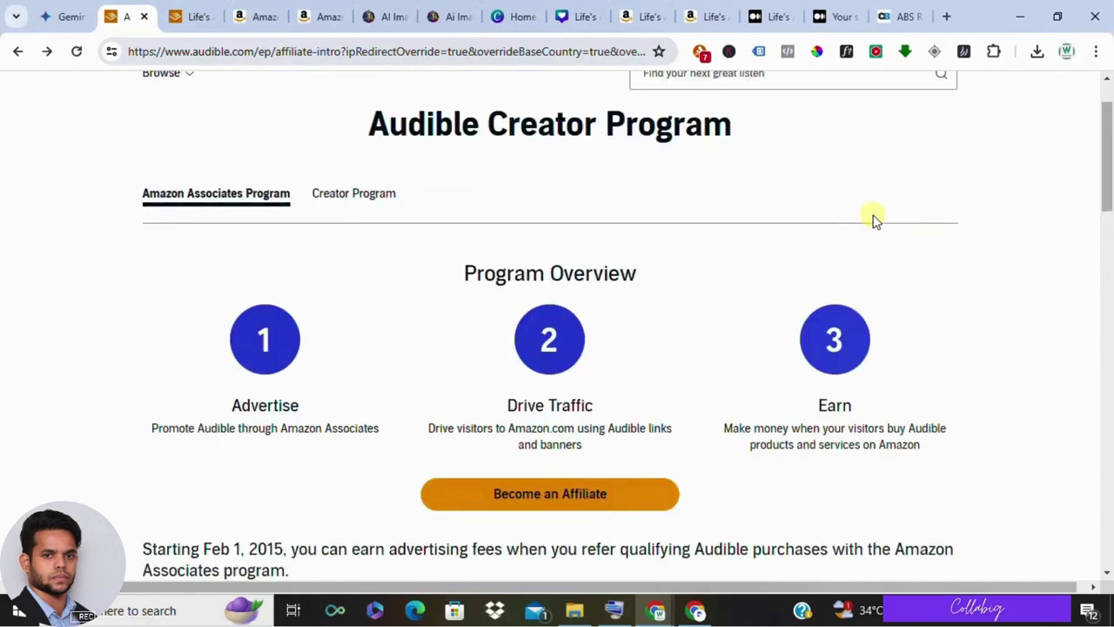
scroll(875, 220, "down", 1)
scroll(875, 220, "down", 1)
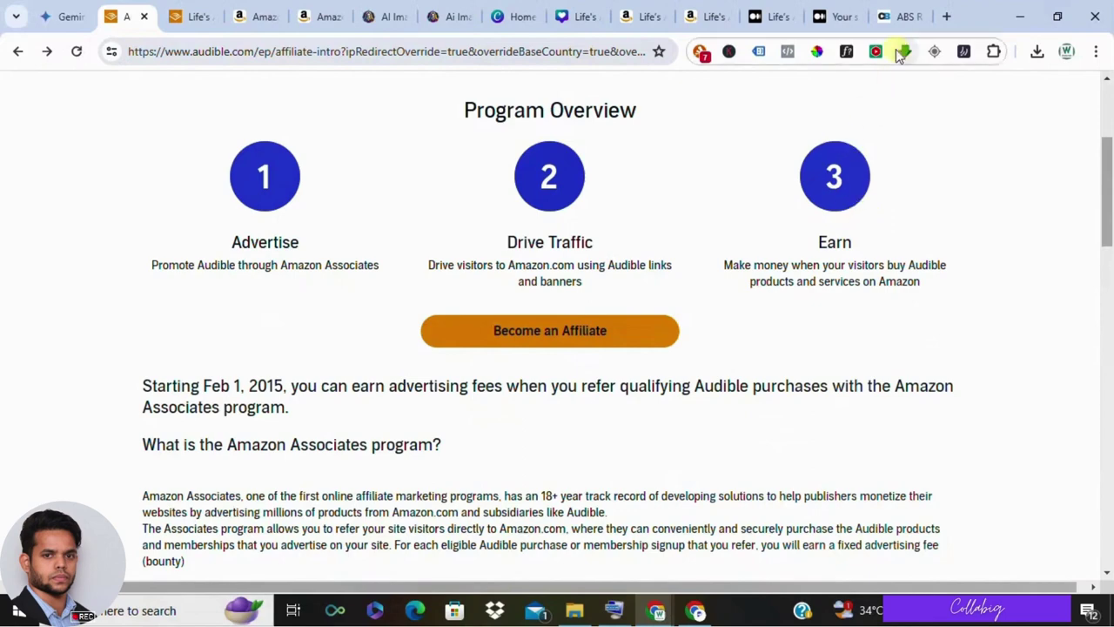
Switch to the collabig.com ABS Registration page and scroll to the reviews and back to top.
mouse_move(906, 9)
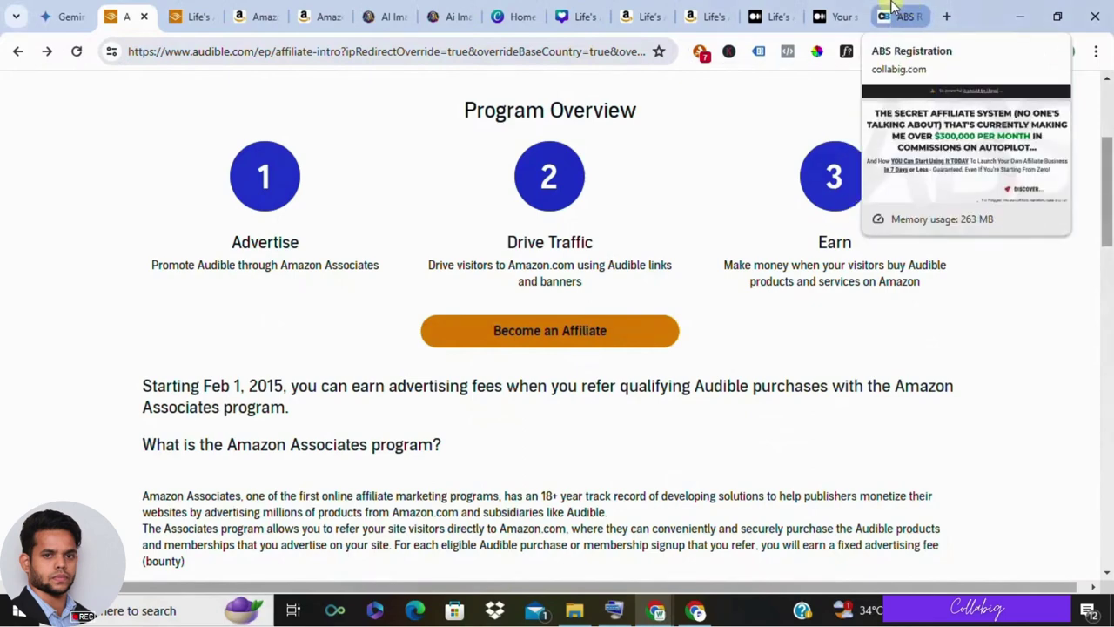
left_click(908, 16)
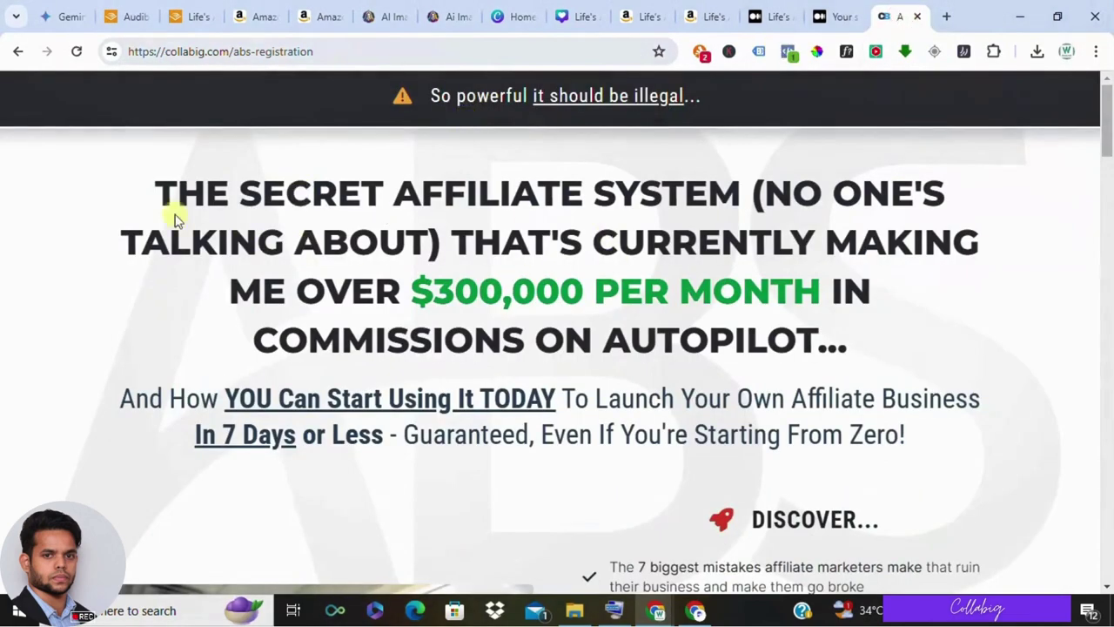
left_click_drag(152, 195, 908, 345)
scroll(911, 325, "down", 5)
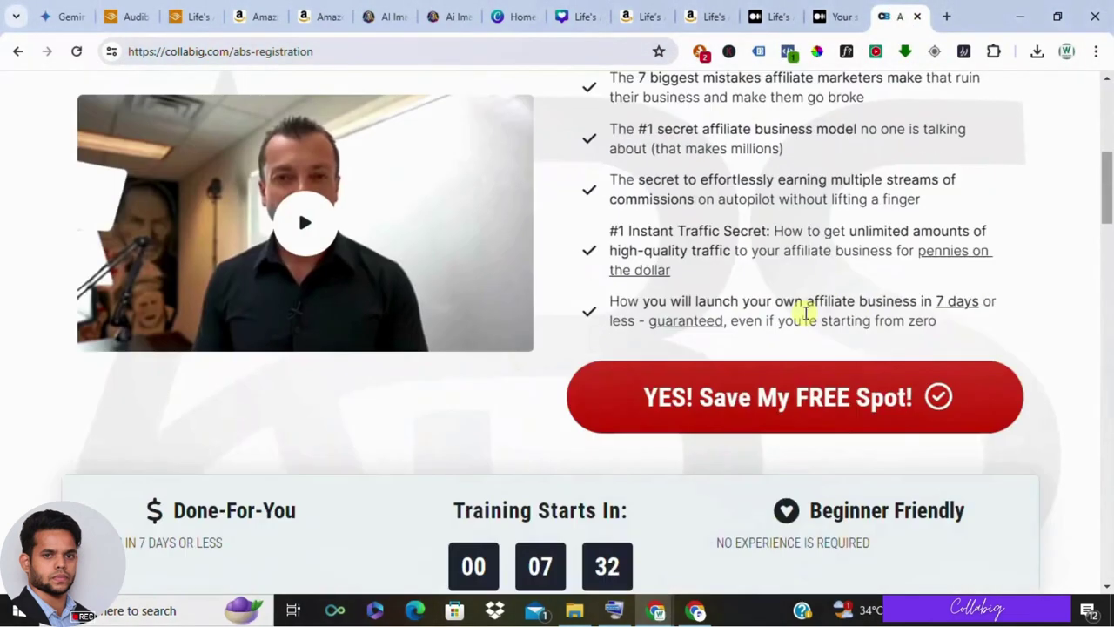
scroll(659, 364, "down", 9)
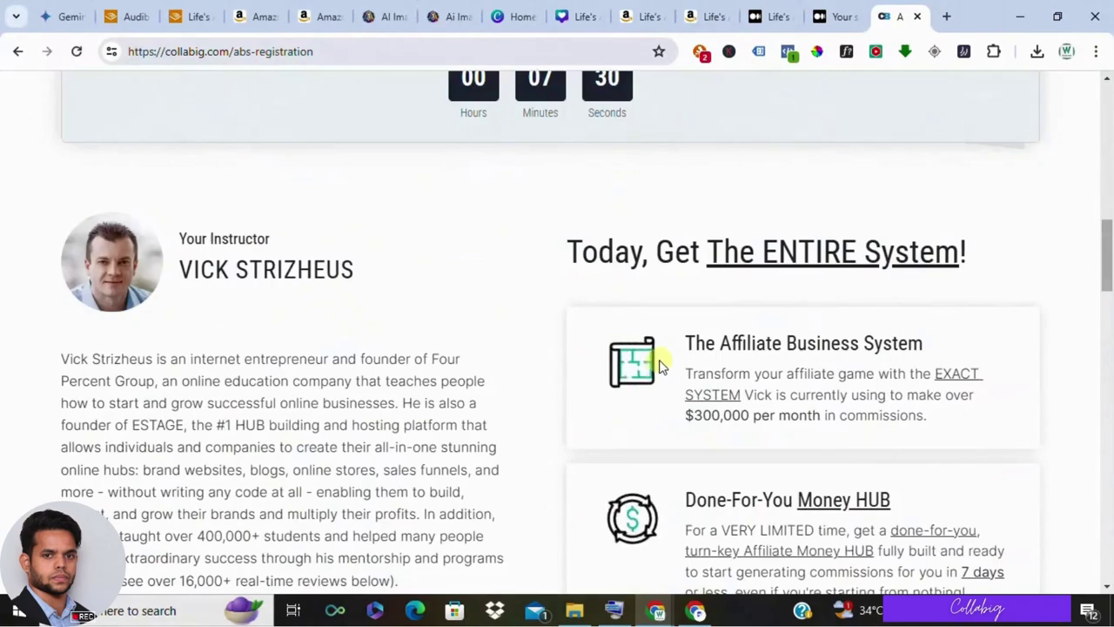
scroll(659, 365, "down", 10)
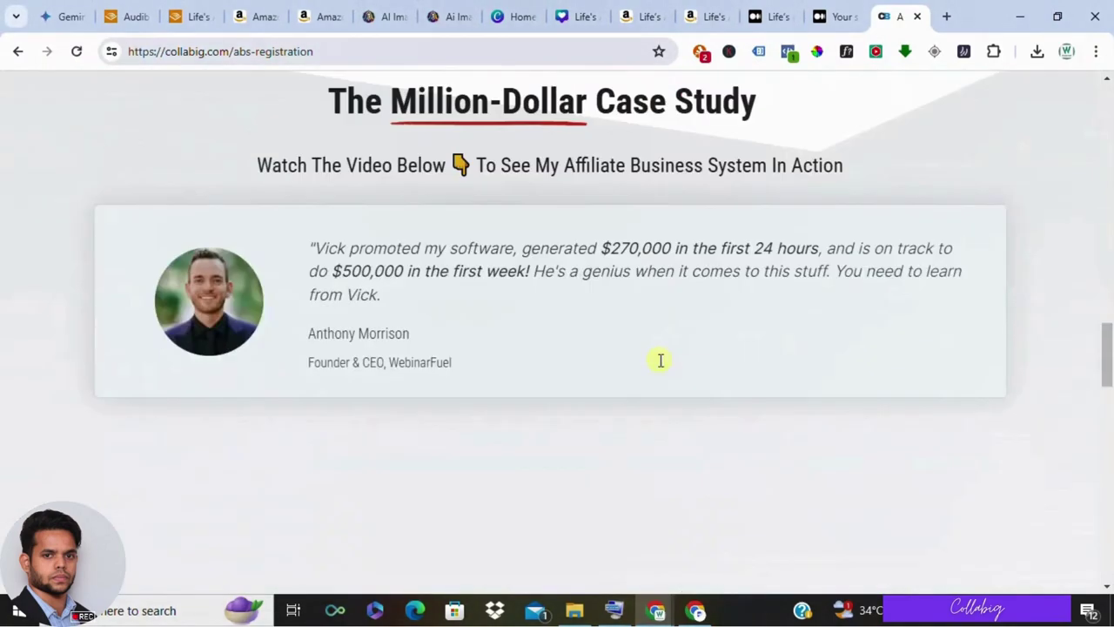
scroll(659, 359, "down", 11)
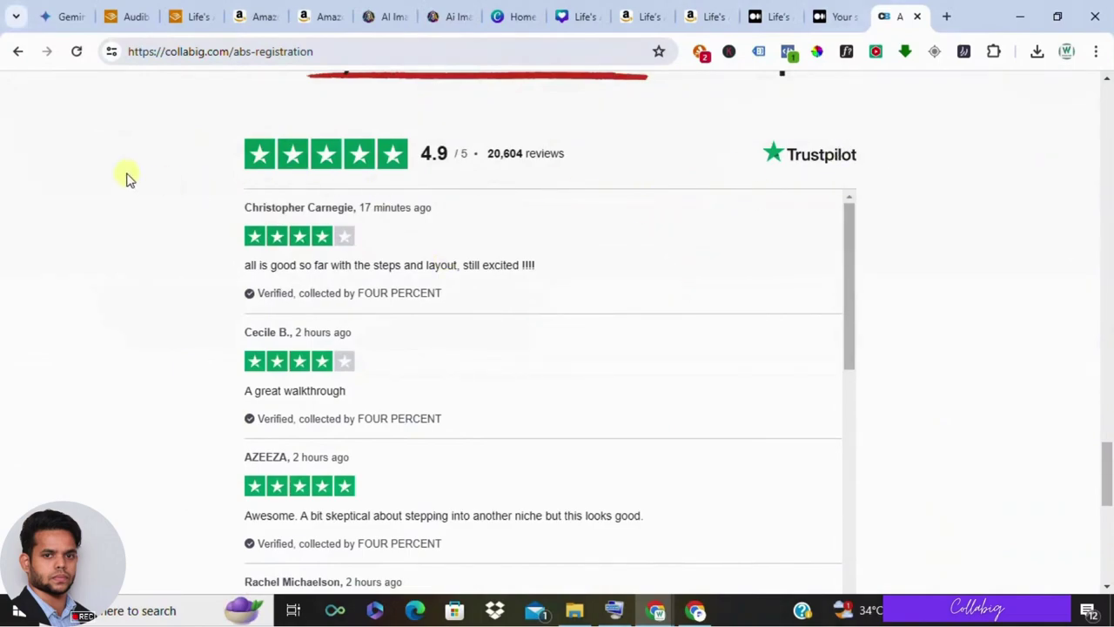
scroll(286, 229, "up", 20)
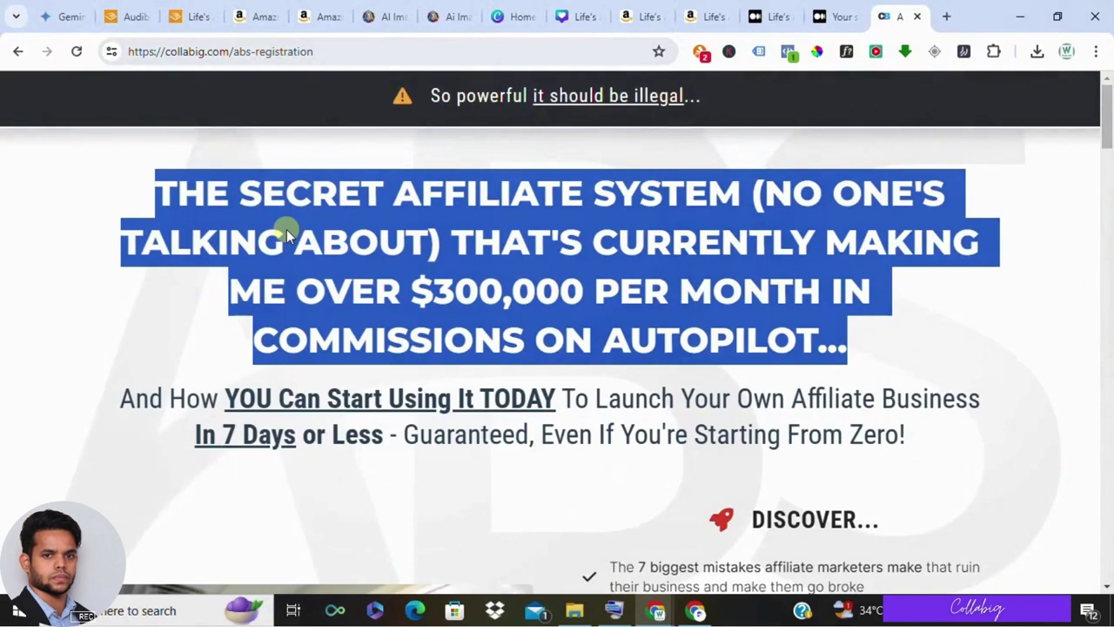
left_click(162, 307)
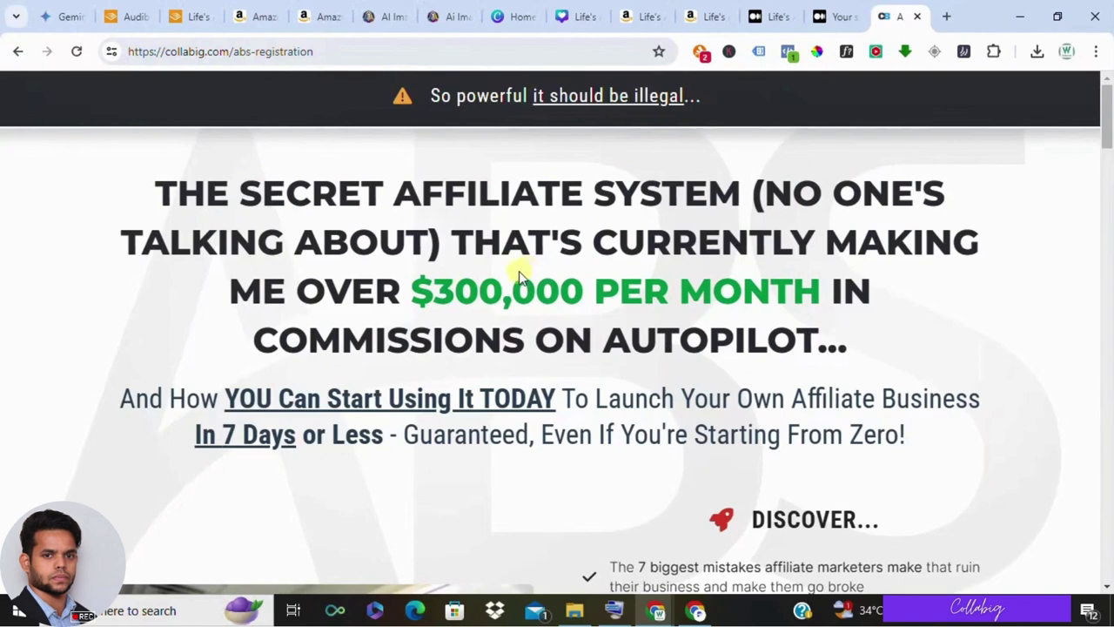
Return to the Audible Creator Program page and highlight its heading.
left_click(125, 12)
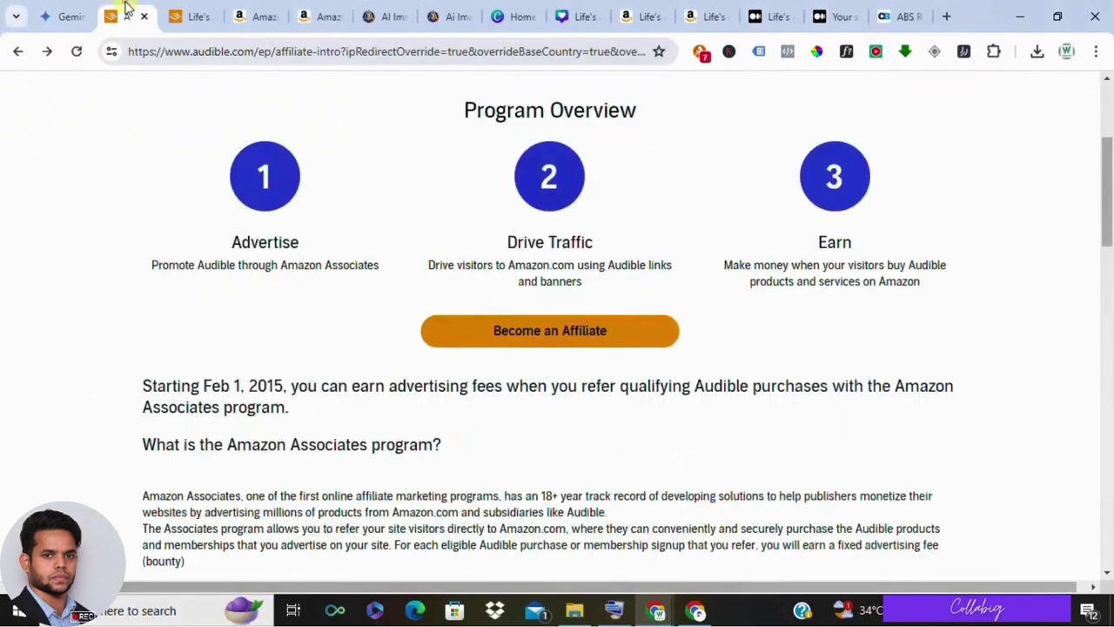
scroll(386, 276, "up", 3)
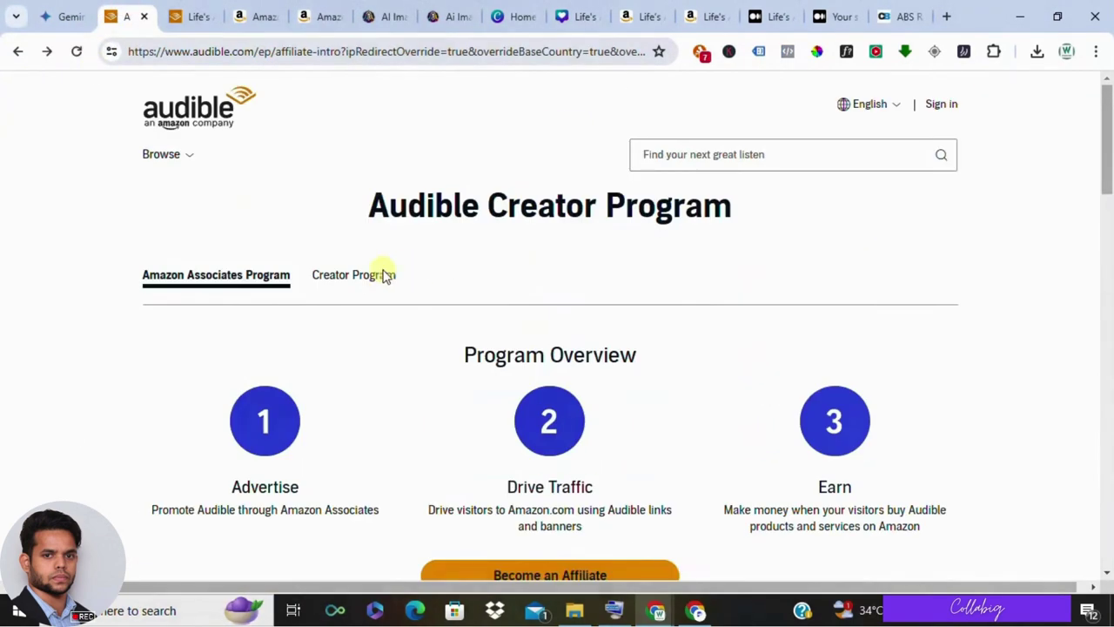
left_click_drag(329, 205, 888, 243)
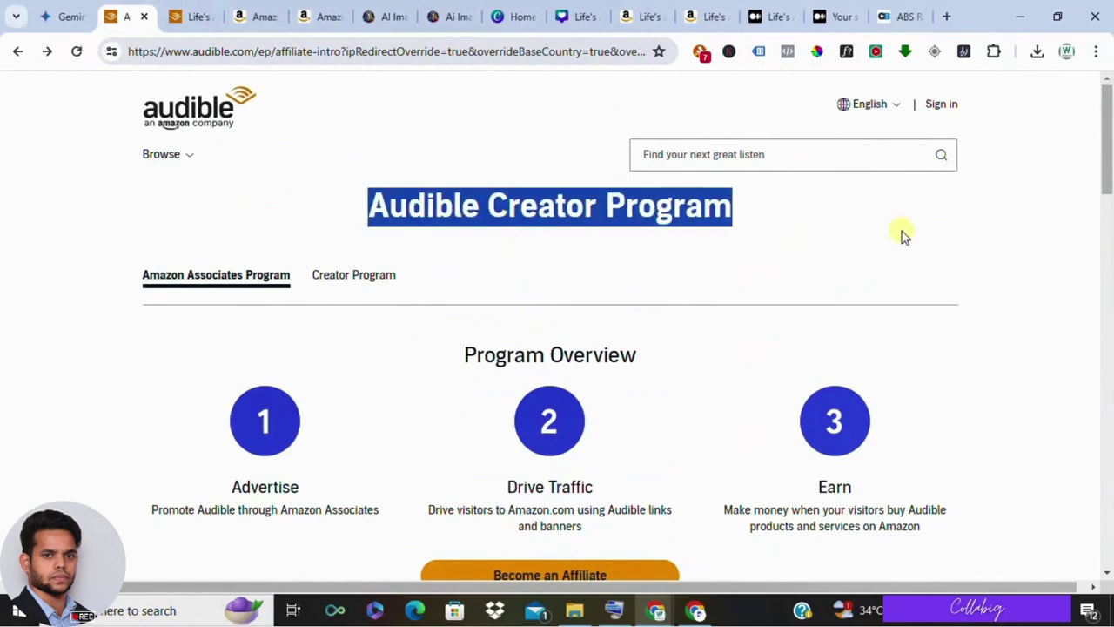
left_click(903, 235)
Scroll through the Creator Program page, then show the Life's Amazing Secrets audiobook page.
scroll(878, 241, "down", 1)
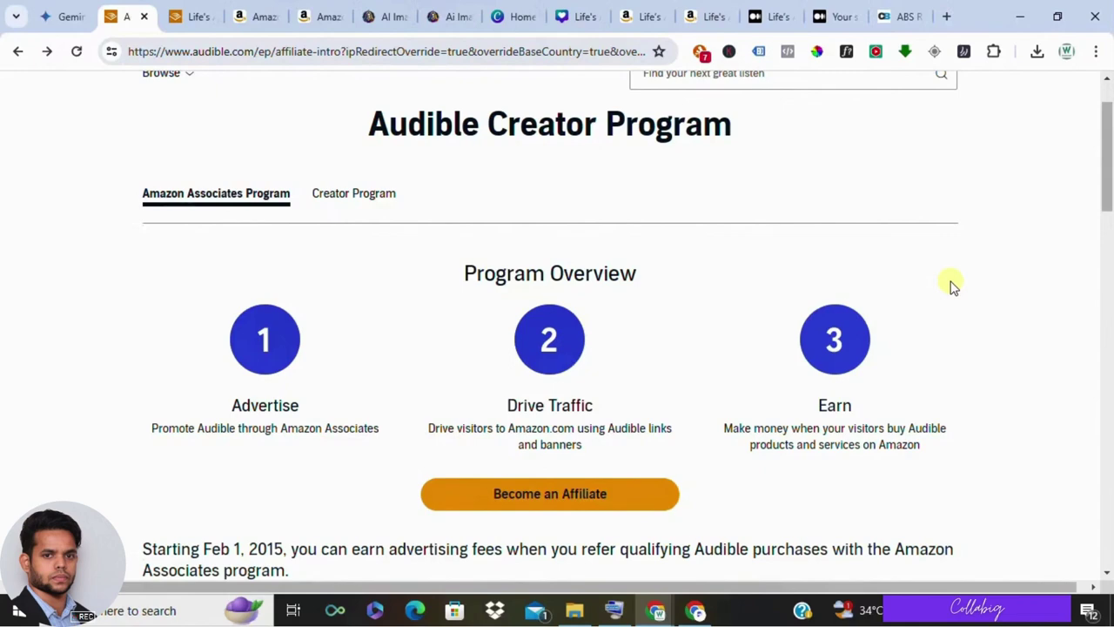
scroll(670, 271, "up", 1)
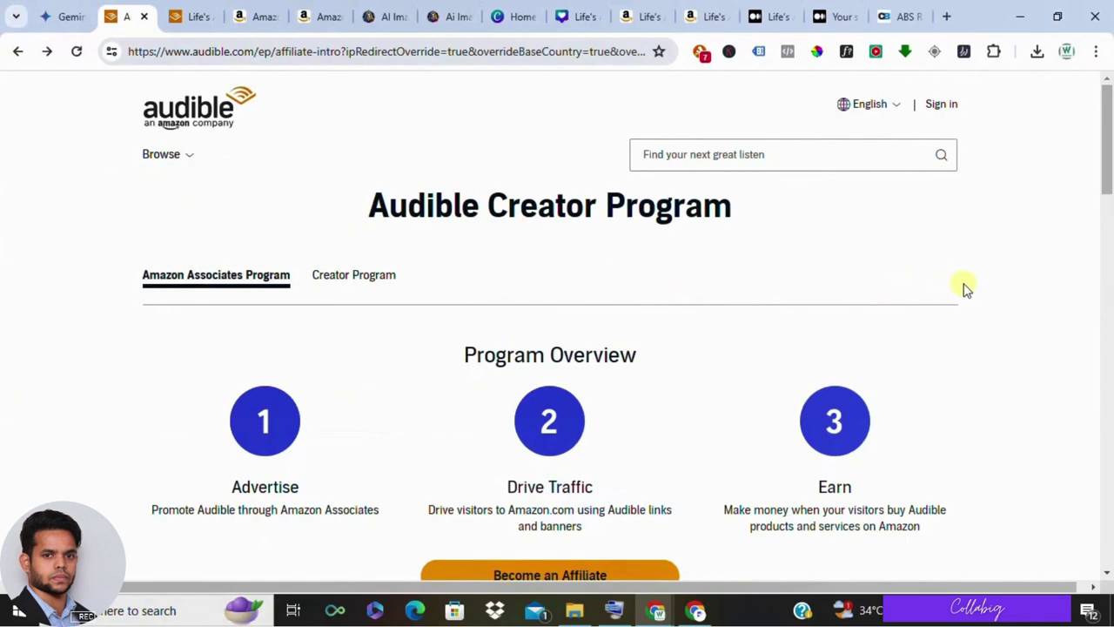
scroll(964, 287, "down", 1)
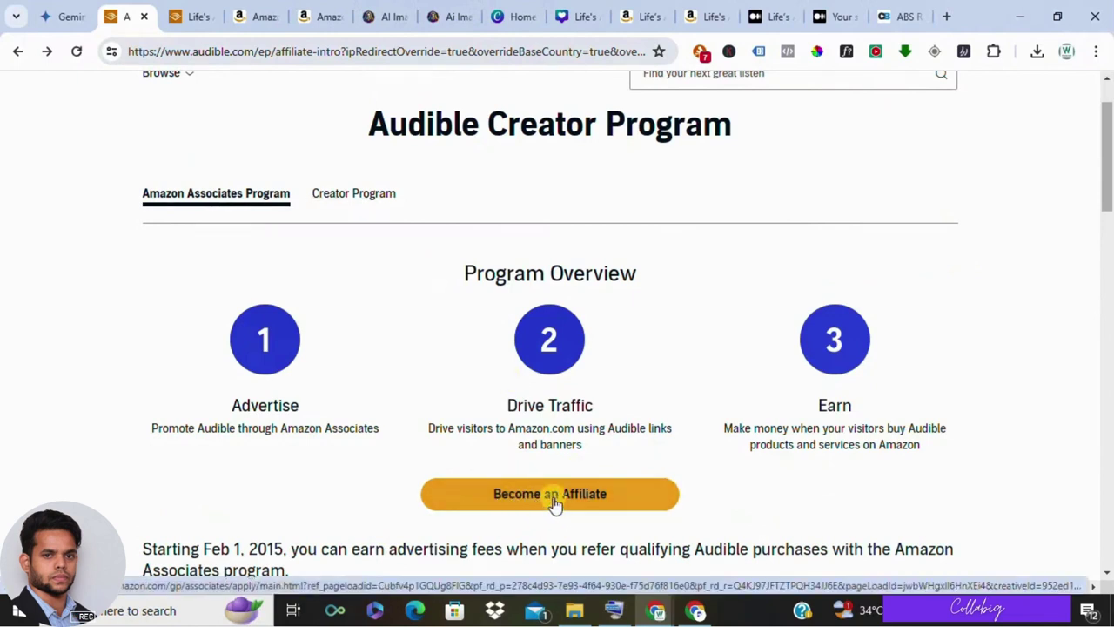
scroll(348, 383, "up", 1)
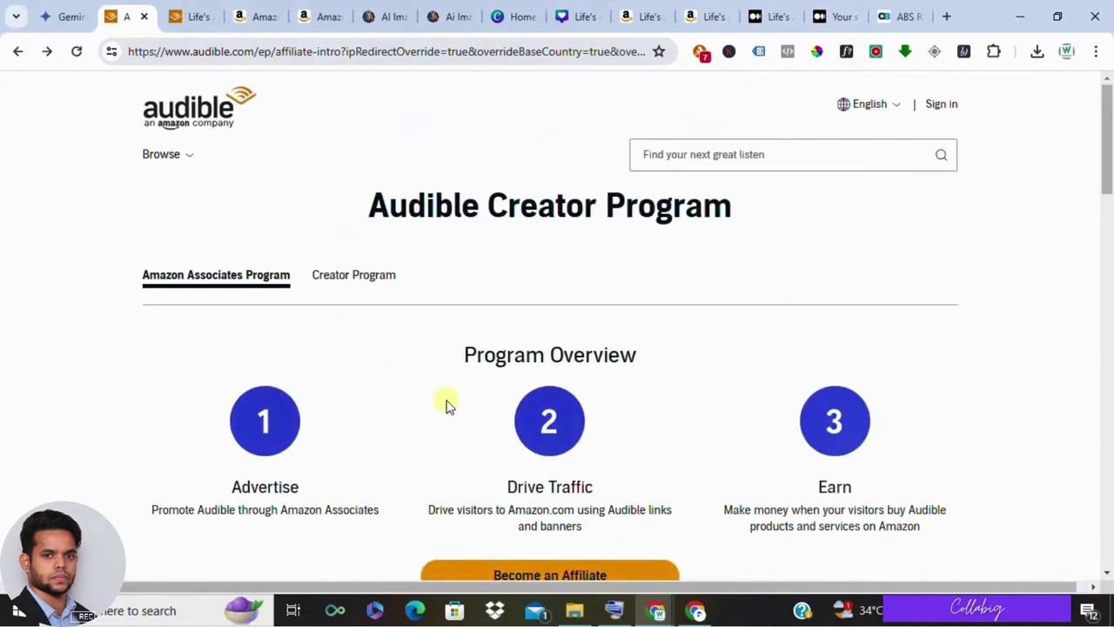
scroll(446, 405, "down", 1)
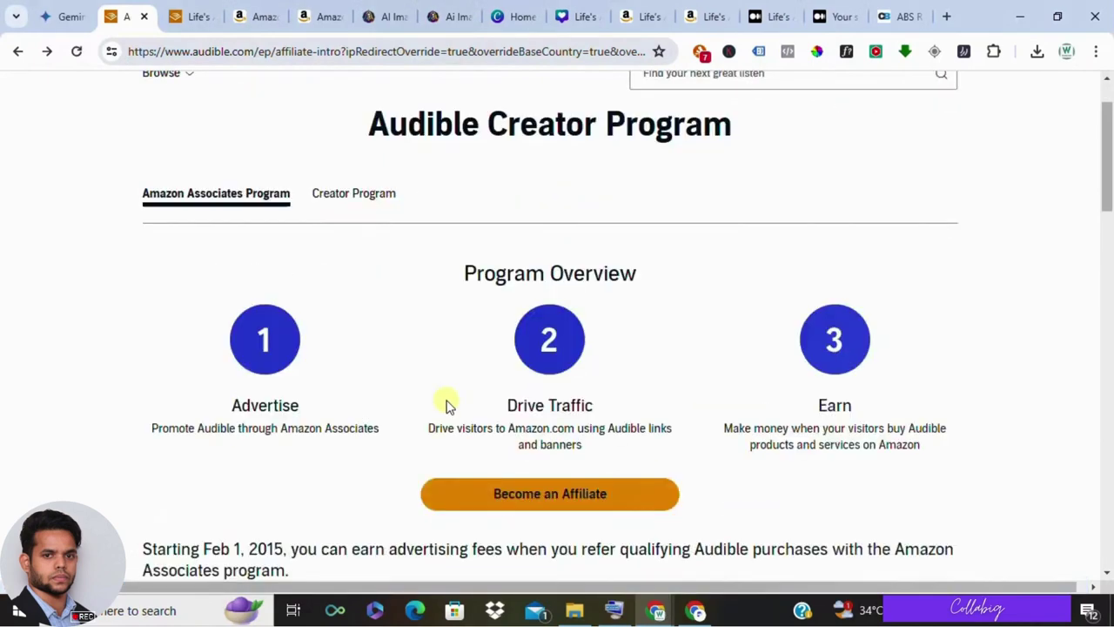
left_click(178, 15)
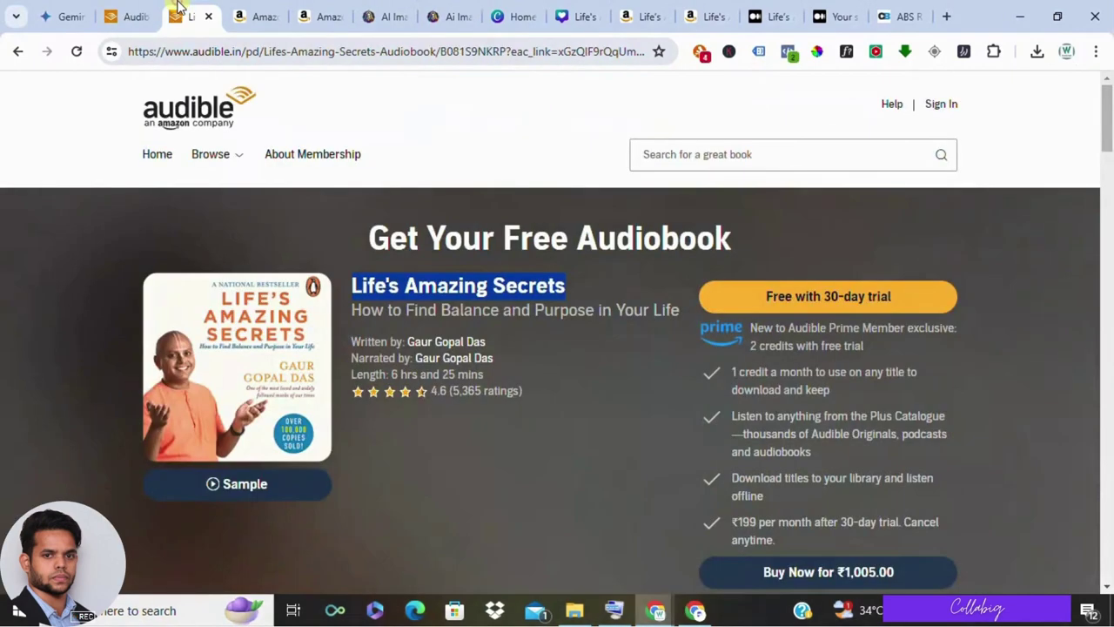
Check the Associates dashboard, dismiss its feedback prompt, and return to the Website and Mobile App List step.
left_click(248, 10)
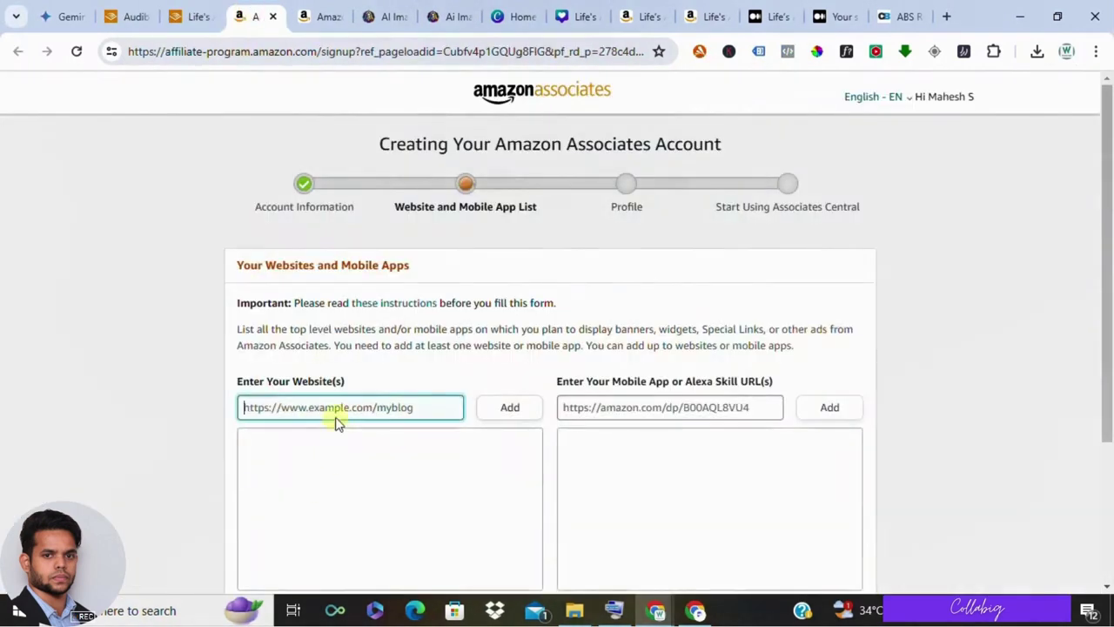
scroll(338, 422, "down", 1)
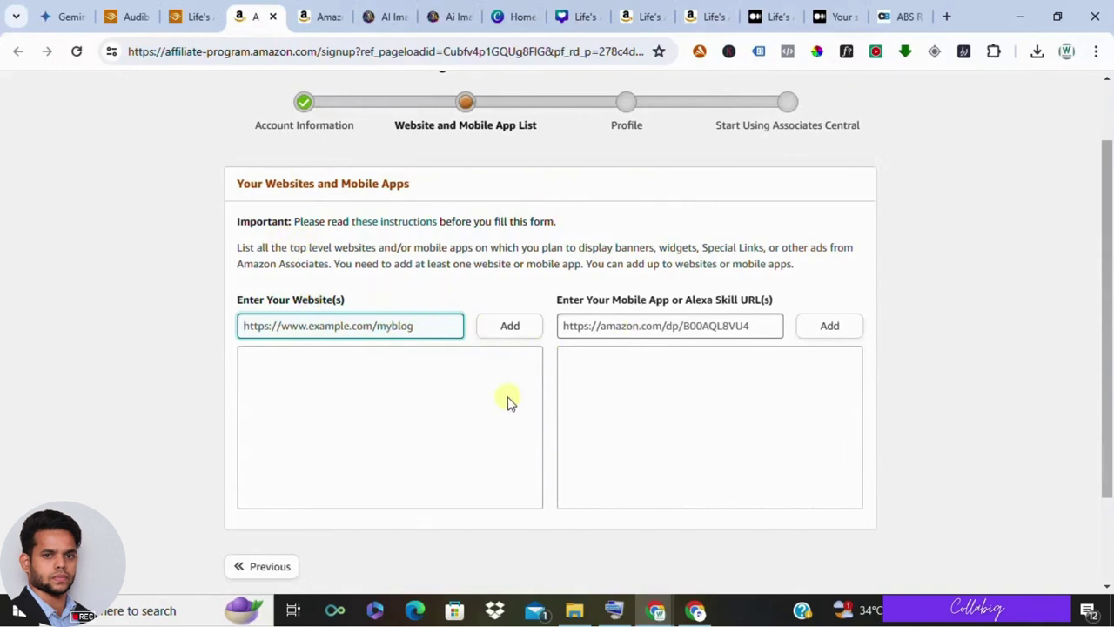
left_click(322, 16)
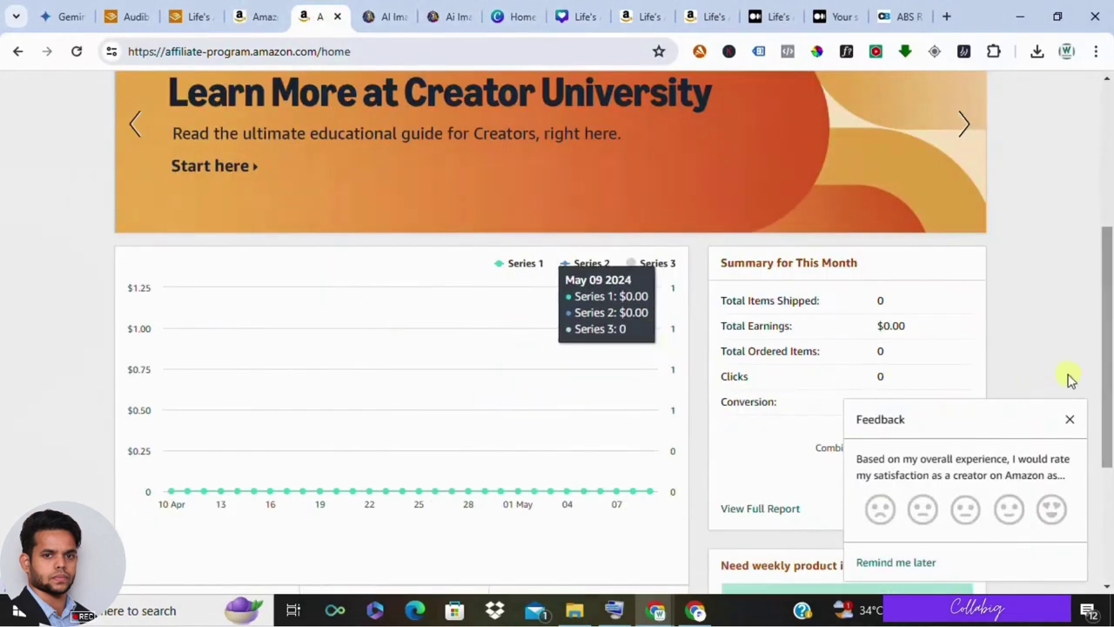
left_click(1069, 424)
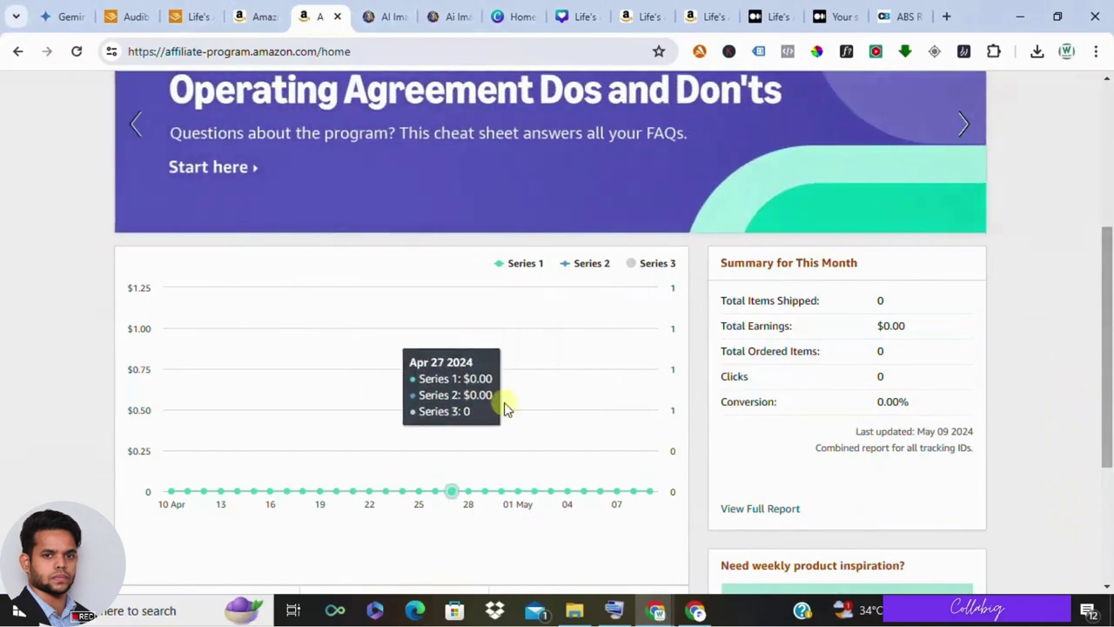
left_click(252, 17)
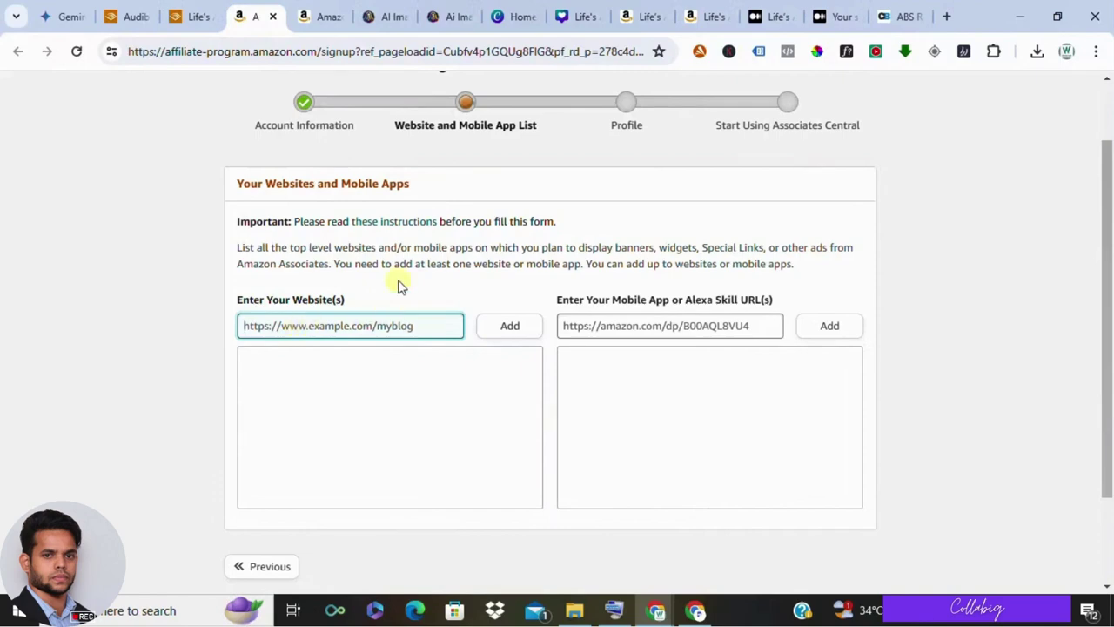
Switch to Gemini, highlight the top Audible books prompt, and scroll its answer.
left_click(61, 16)
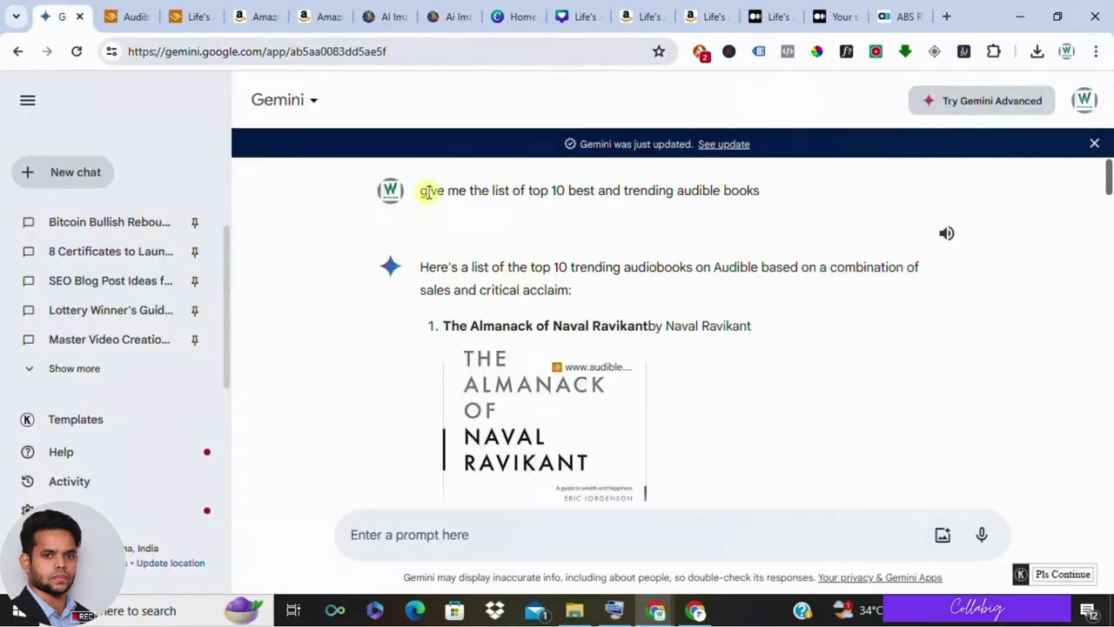
left_click_drag(422, 190, 766, 213)
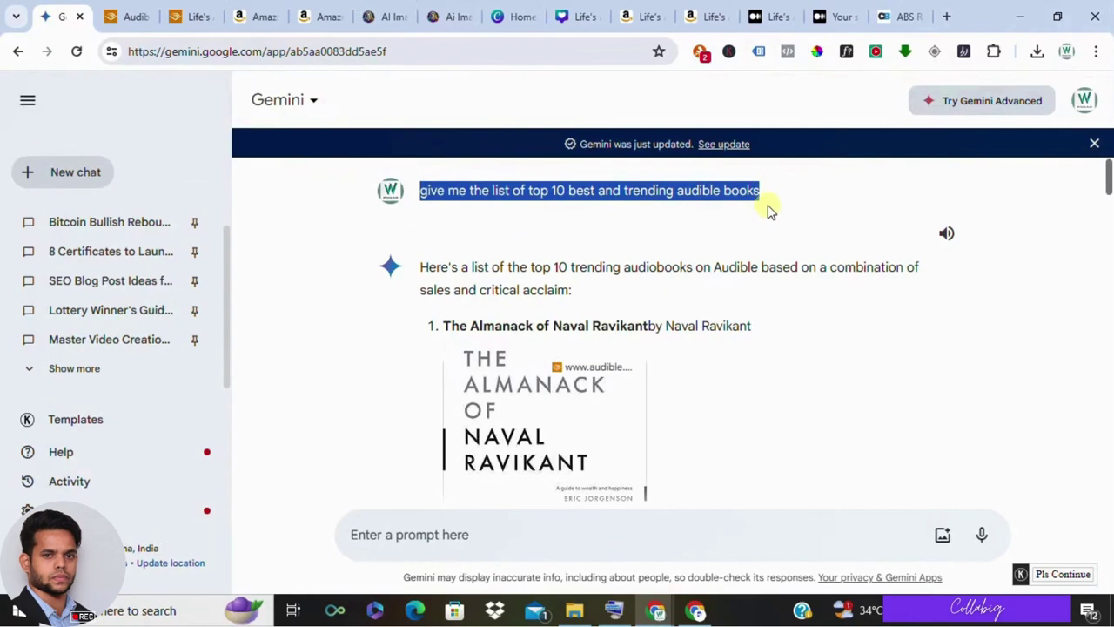
scroll(769, 209, "down", 18)
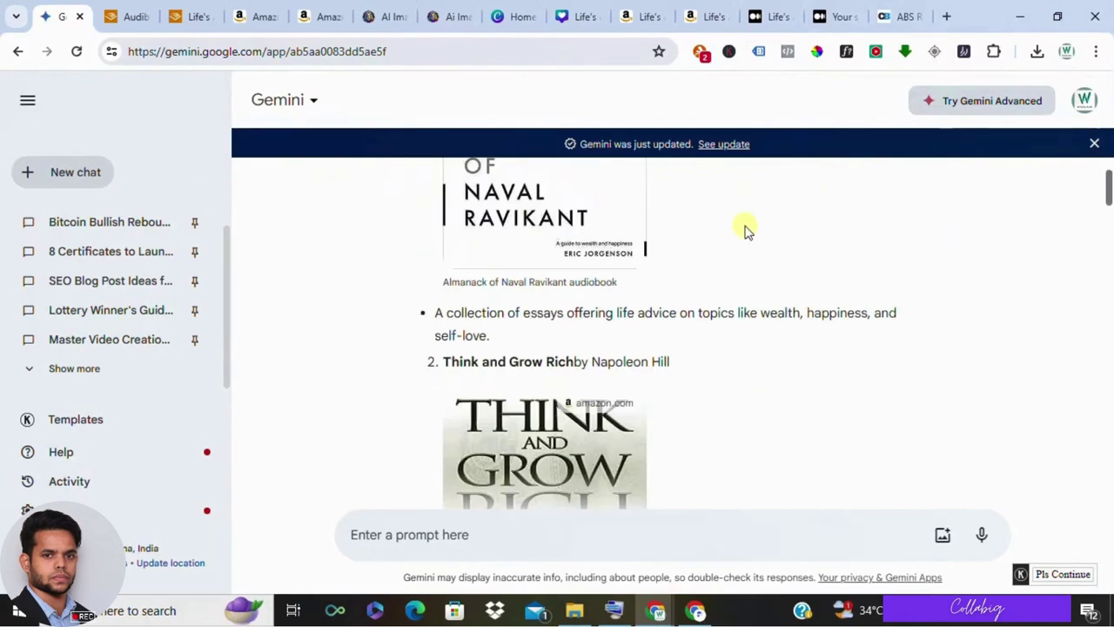
scroll(710, 290, "down", 15)
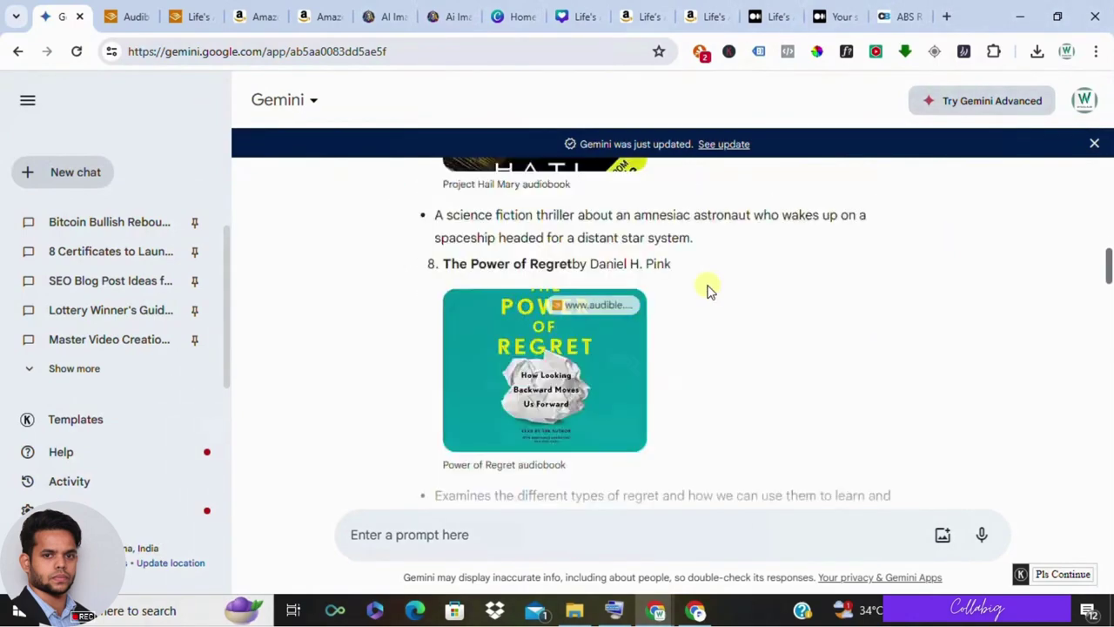
scroll(701, 306, "up", 15)
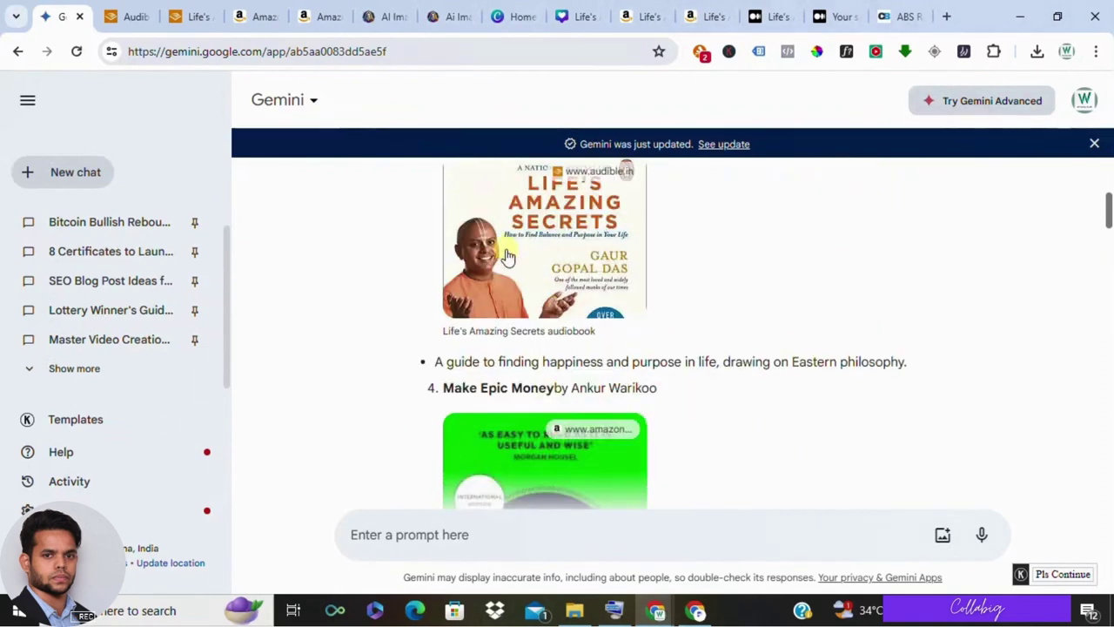
scroll(548, 322, "up", 1)
Select item 3's title 'Life's', compare it with its Audible page, and return to Gemini.
double_click(451, 212)
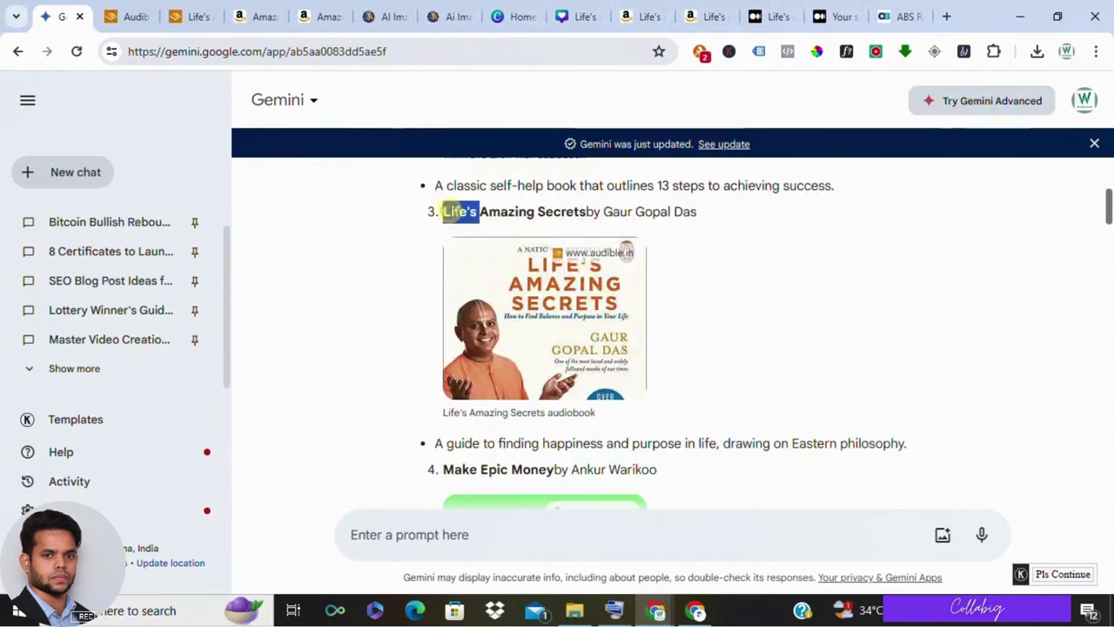
left_click(196, 10)
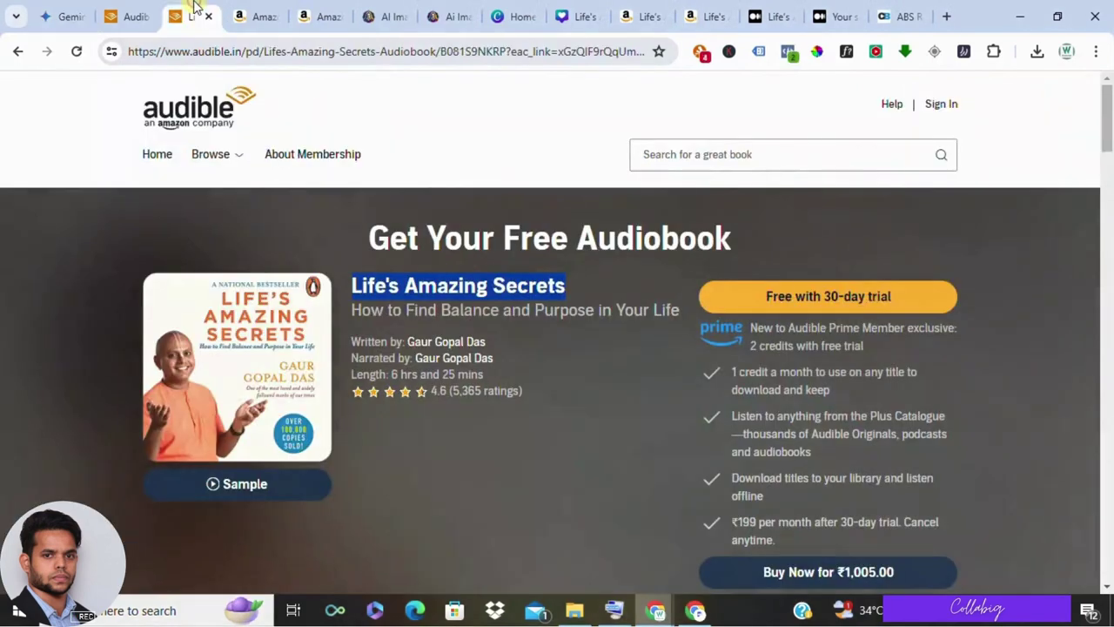
left_click(487, 229)
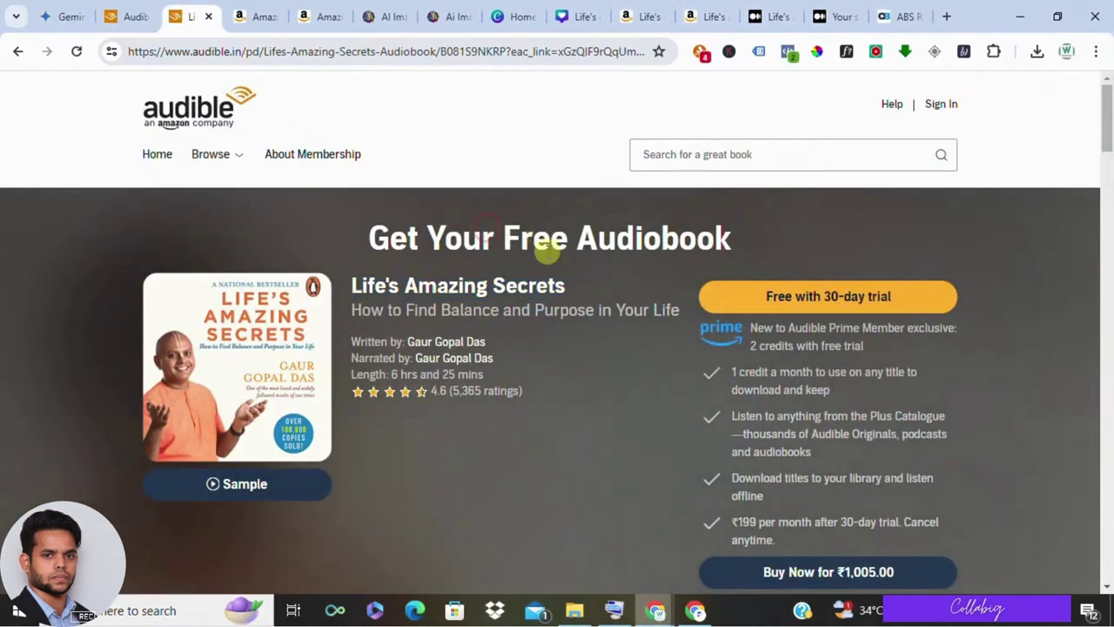
scroll(640, 281, "down", 1)
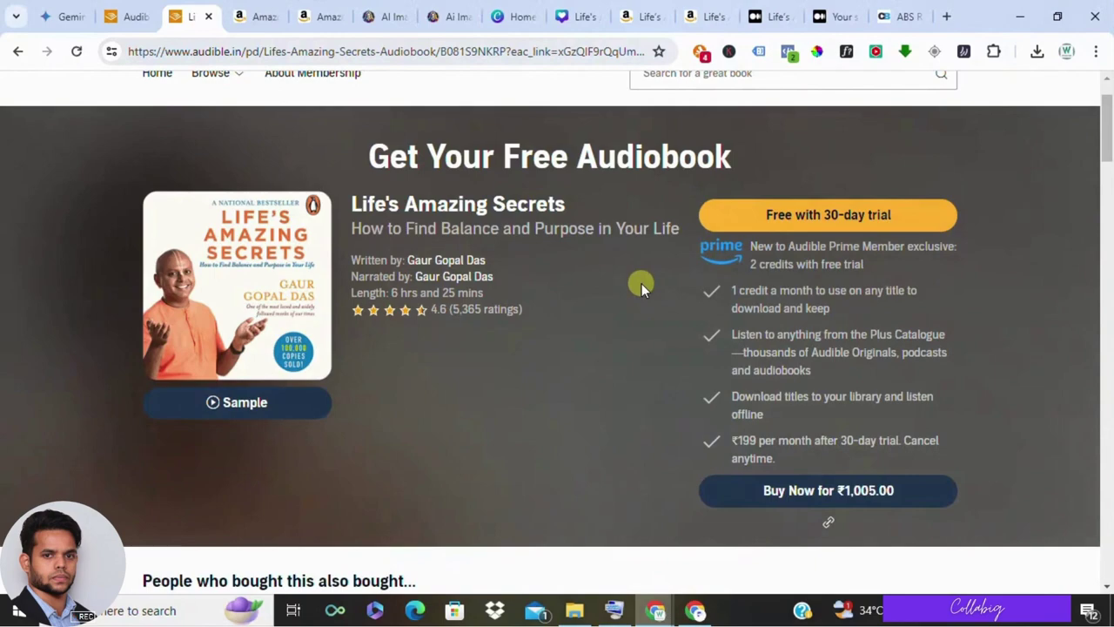
left_click(54, 14)
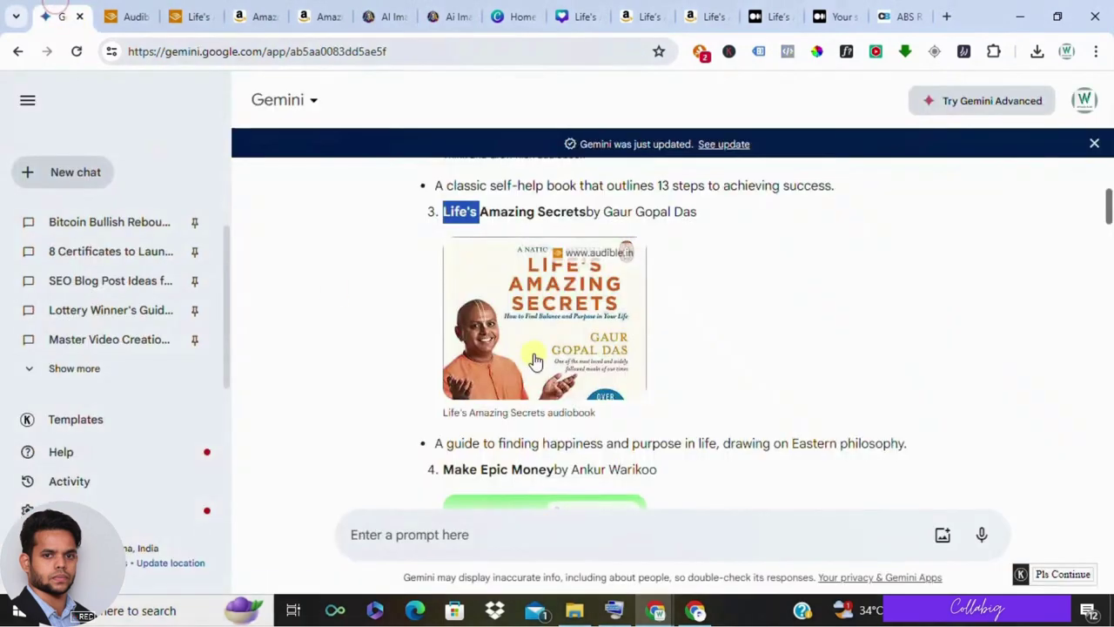
Highlight the 2000-word summary prompt, skim Gemini's answer, then switch to Leonardo.Ai.
scroll(526, 361, "down", 18)
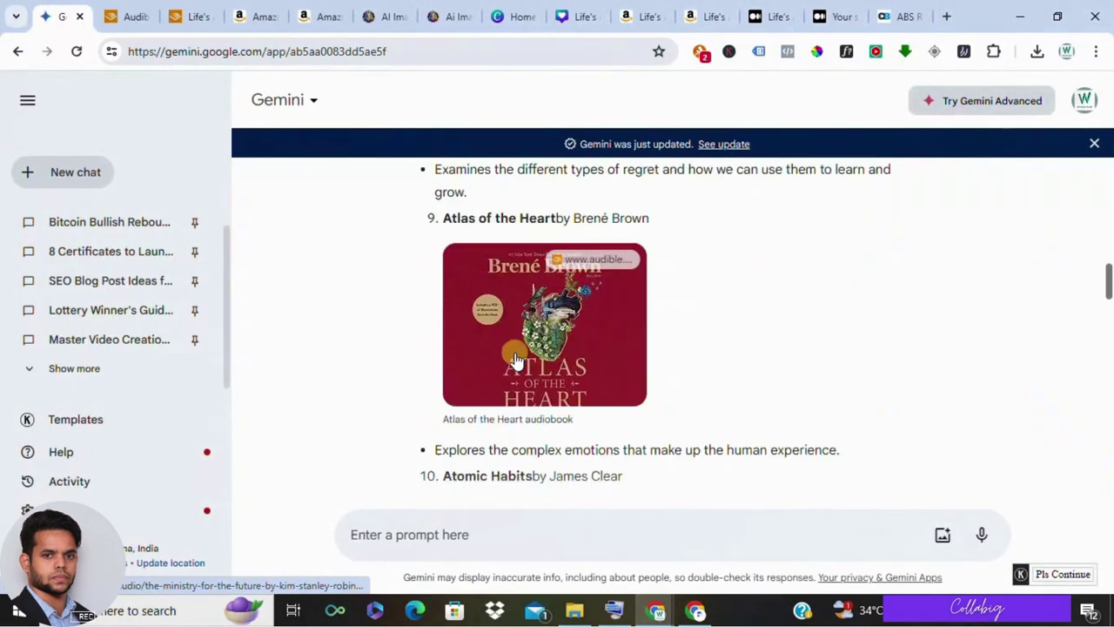
scroll(515, 358, "up", 15)
triple_click(477, 272)
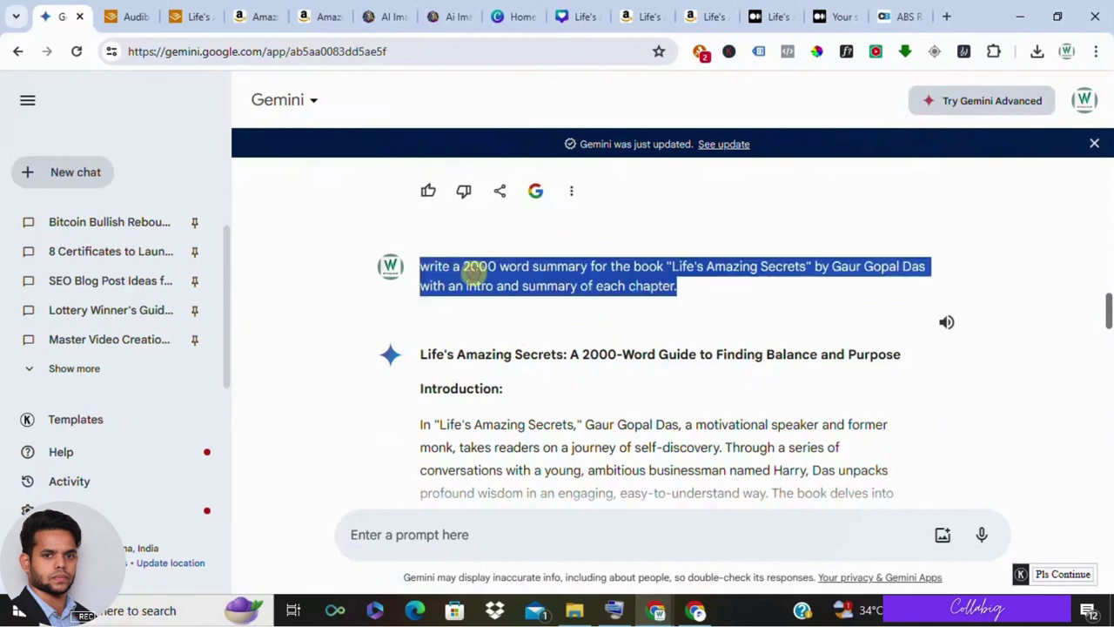
scroll(478, 366, "down", 2)
scroll(490, 366, "up", 1)
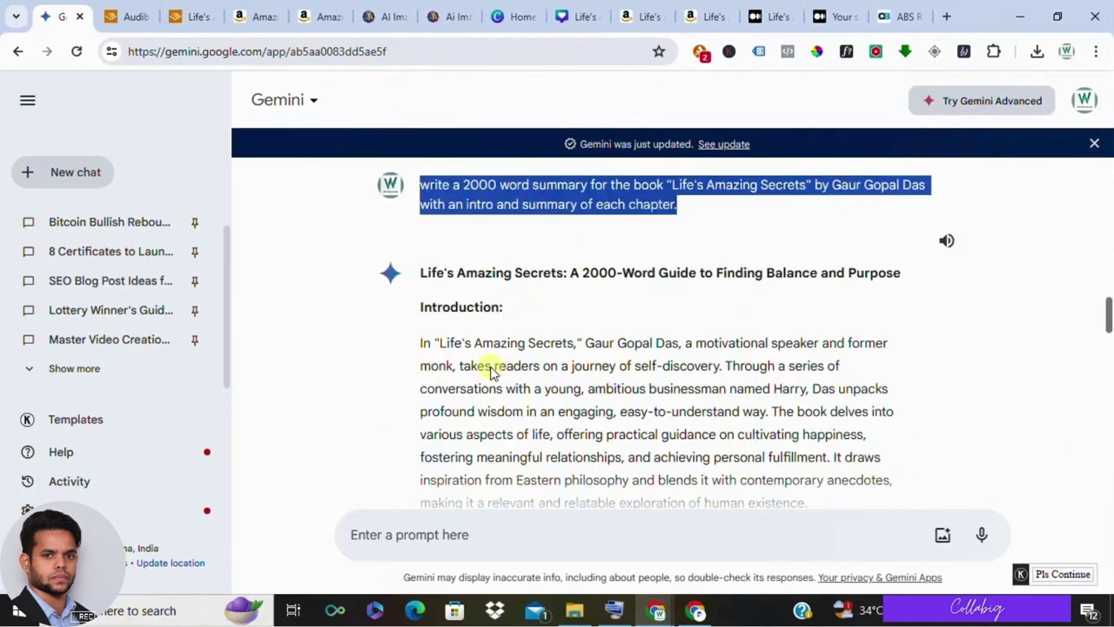
left_click(370, 15)
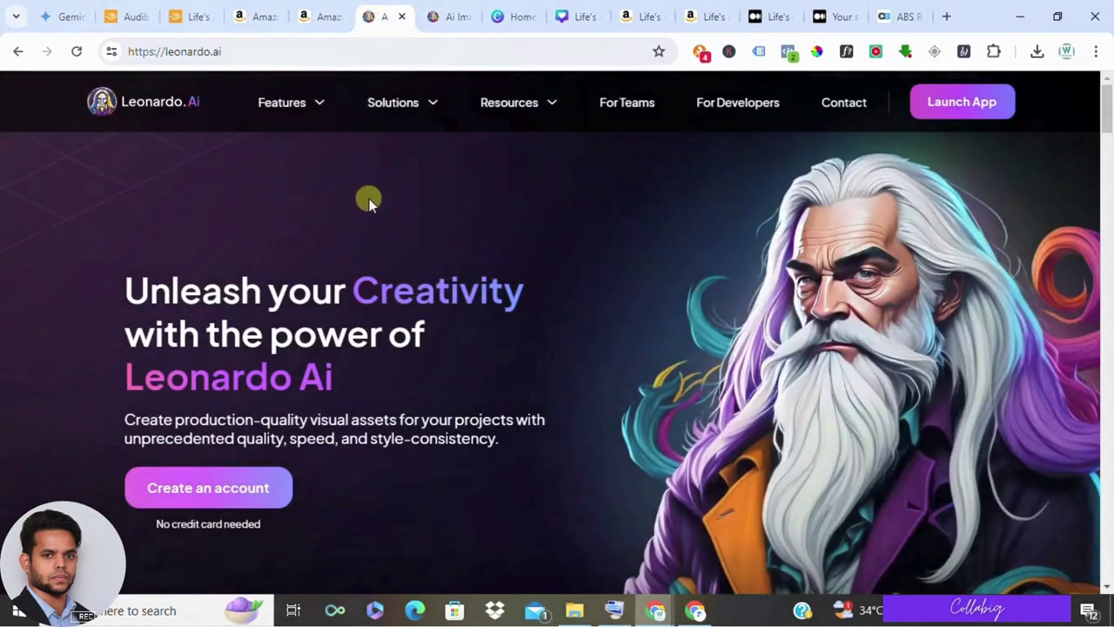
Review the hare krsna monk results on Leonardo's AI Image Generation page, then switch to Canva.
left_click(514, 9)
left_click(387, 14)
left_click(439, 14)
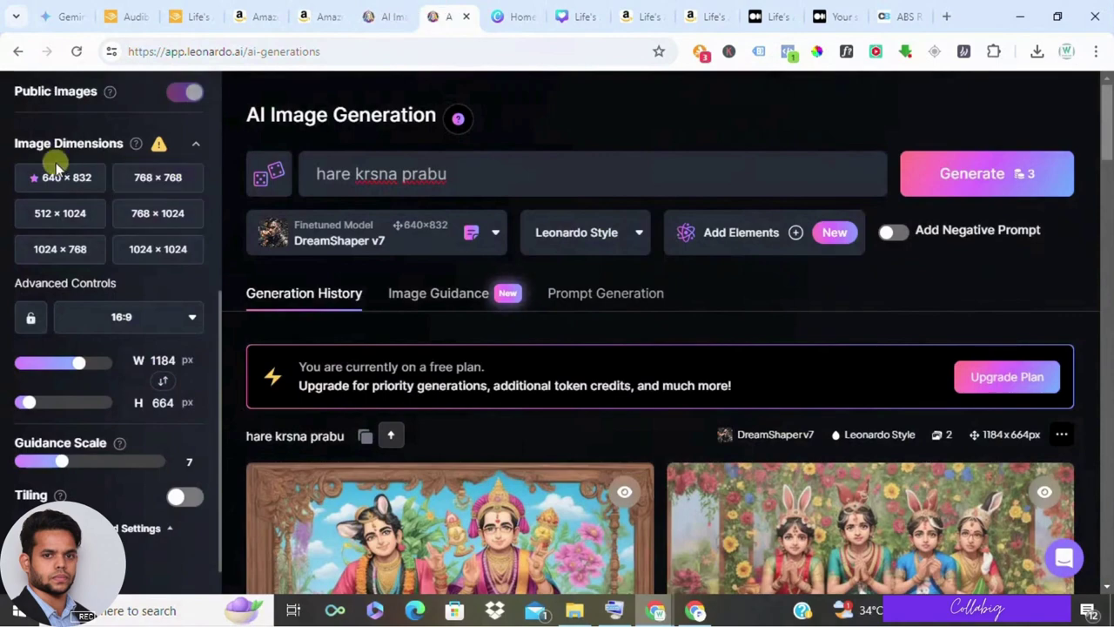
scroll(56, 165, "up", 5)
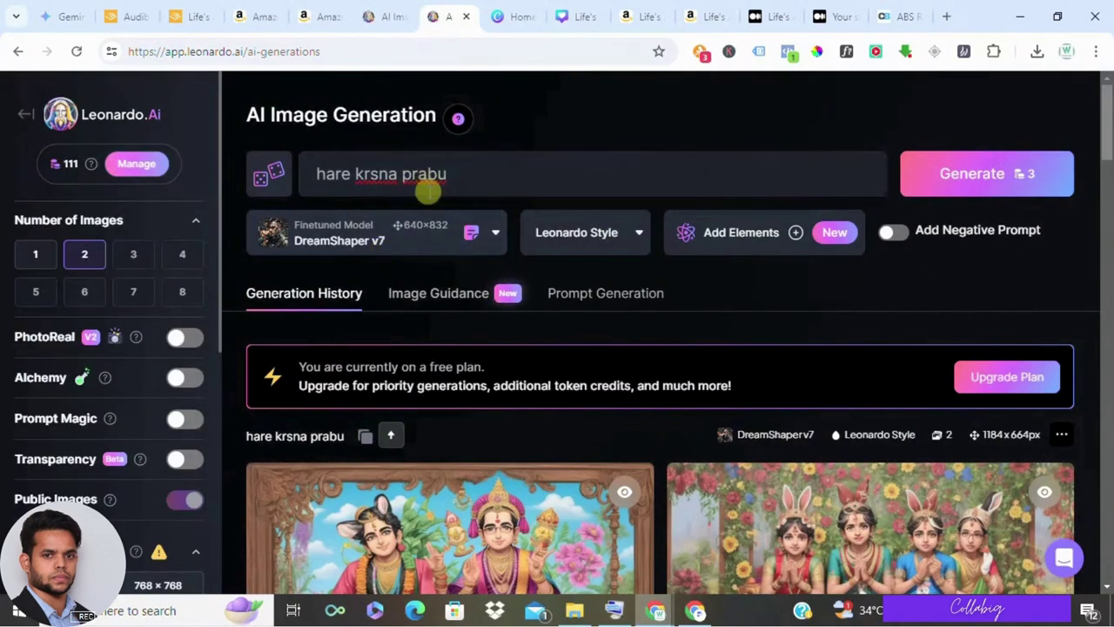
scroll(429, 191, "down", 6)
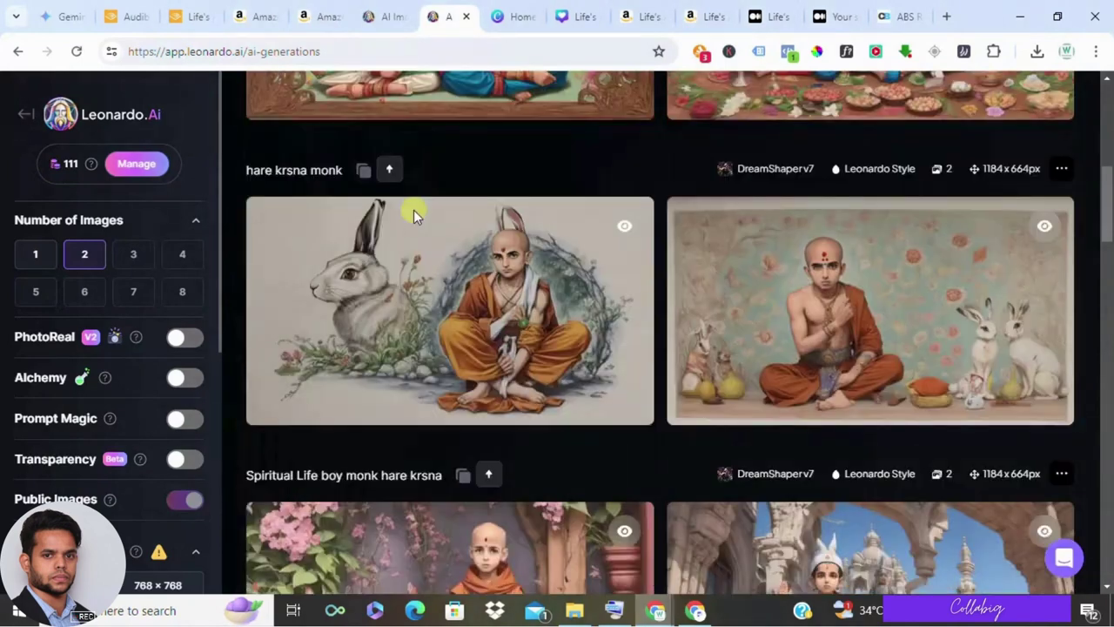
left_click(523, 17)
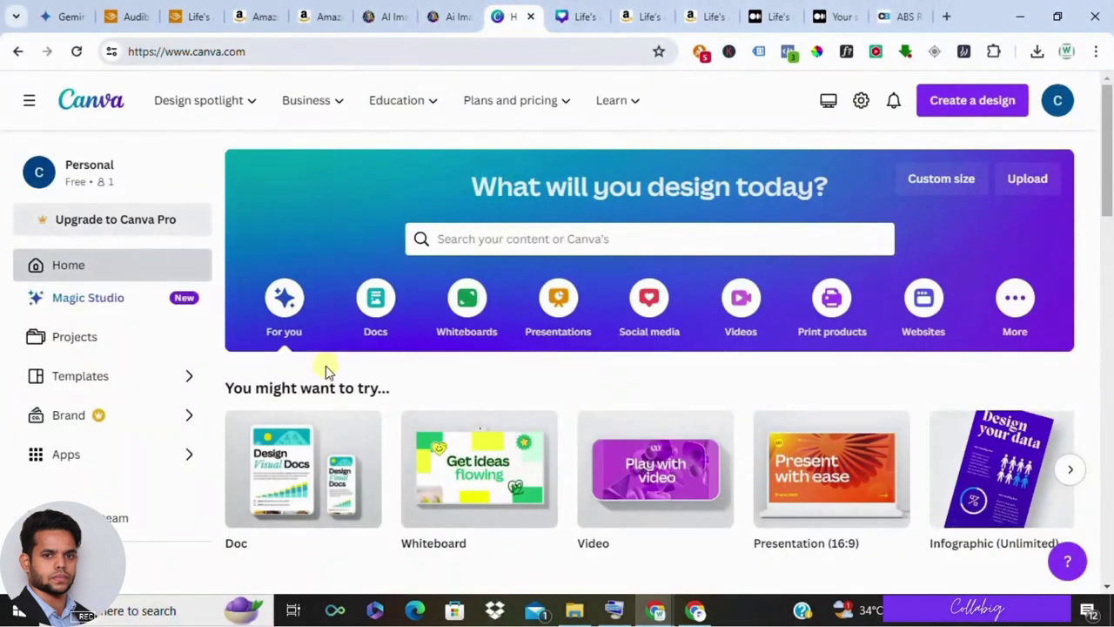
scroll(392, 367, "down", 2)
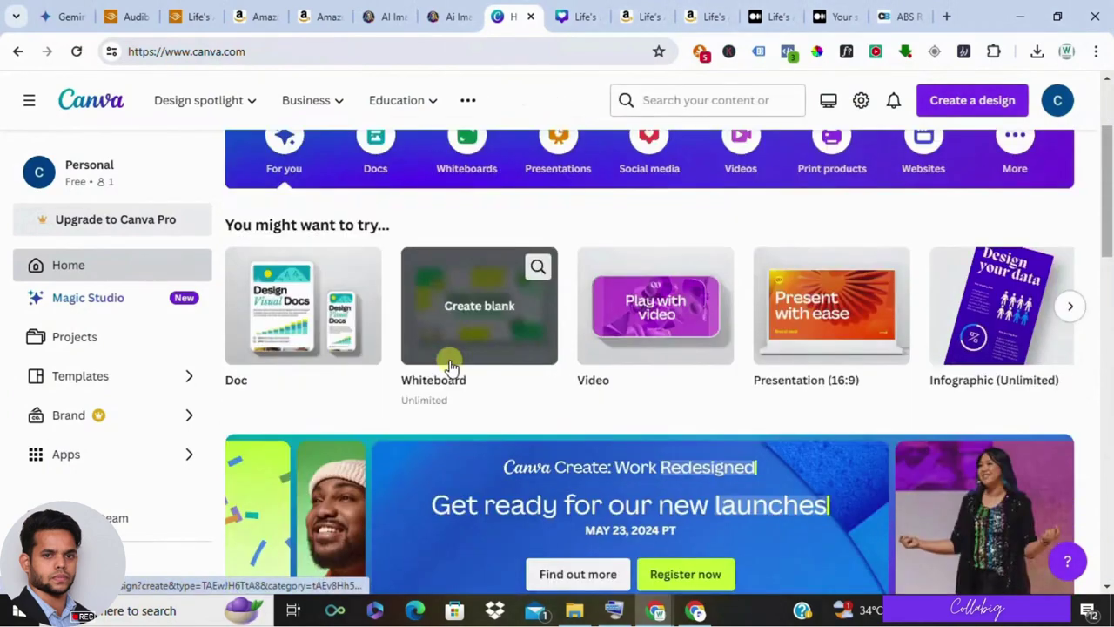
scroll(450, 366, "down", 2)
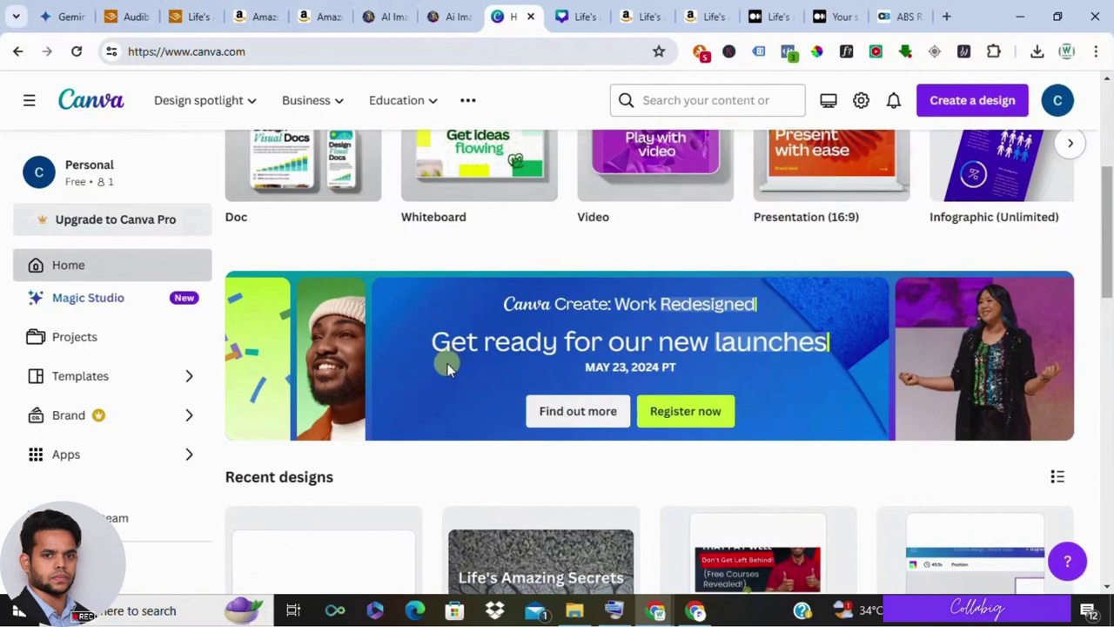
scroll(442, 368, "up", 4)
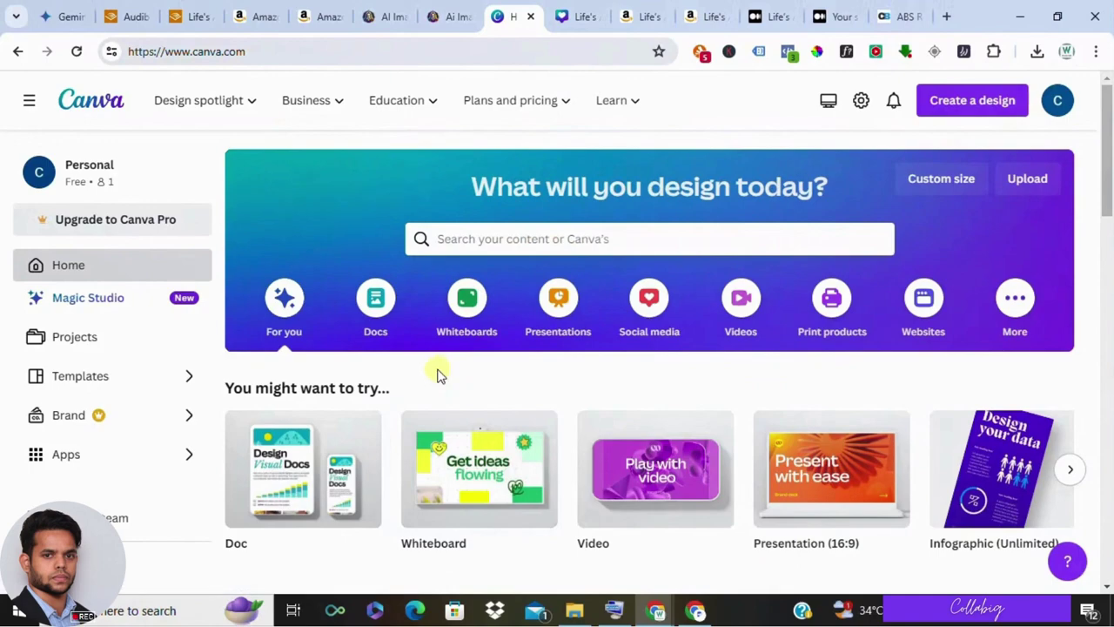
Revisit Gemini's chapter summary and highlight its Personal Life heading.
left_click(448, 15)
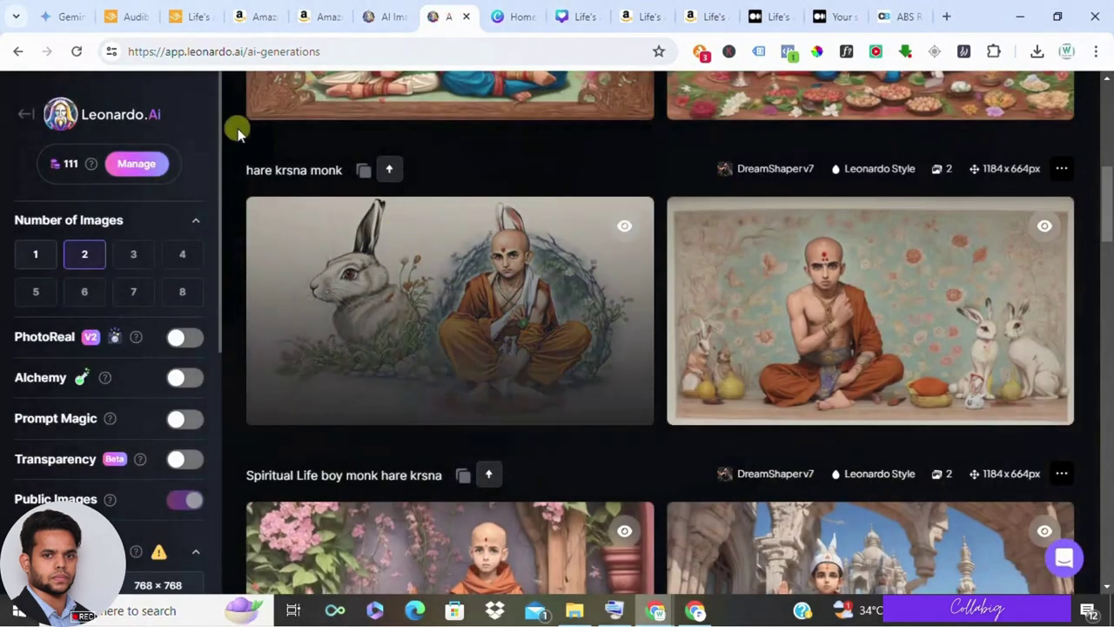
left_click(63, 11)
scroll(487, 355, "down", 10)
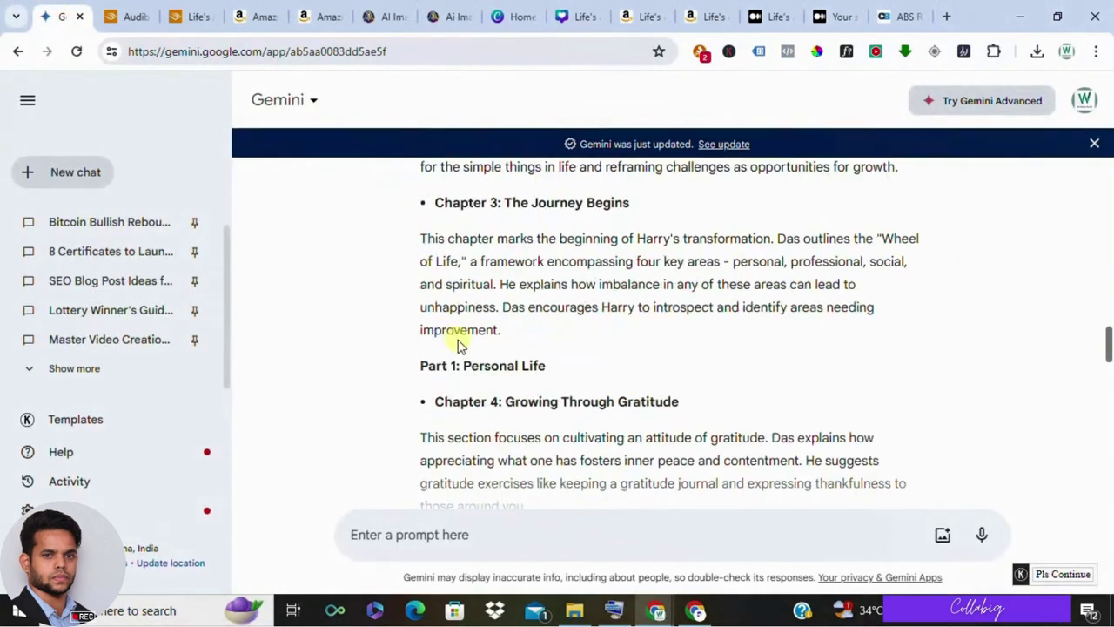
left_click_drag(464, 364, 592, 366)
left_click(592, 366)
Scroll Leonardo.Ai's generations to the 'Spiritual Life boy monk hare krsna' and 'Spiritual Life boy' rows.
left_click(435, 12)
scroll(571, 296, "down", 5)
scroll(567, 320, "down", 7)
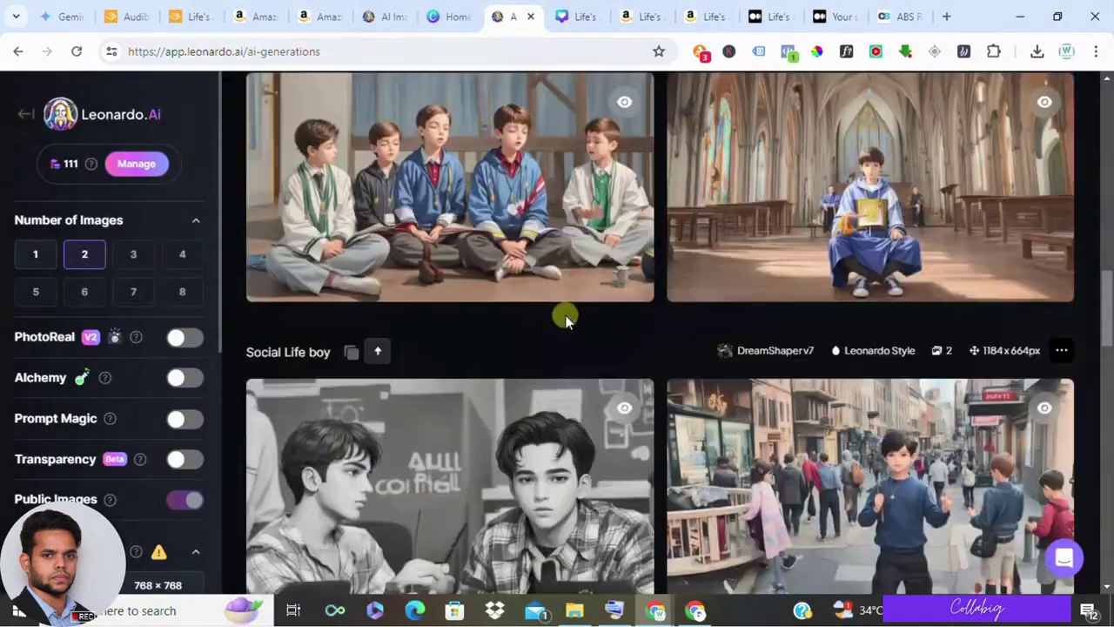
scroll(566, 316, "down", 5)
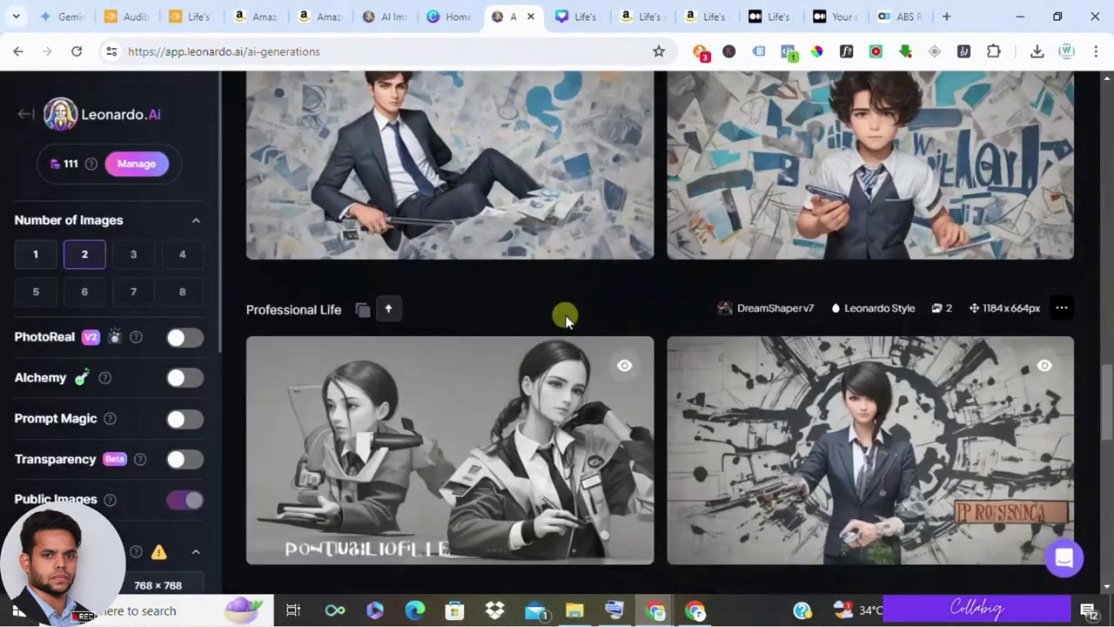
scroll(566, 343, "up", 7)
scroll(571, 356, "up", 5)
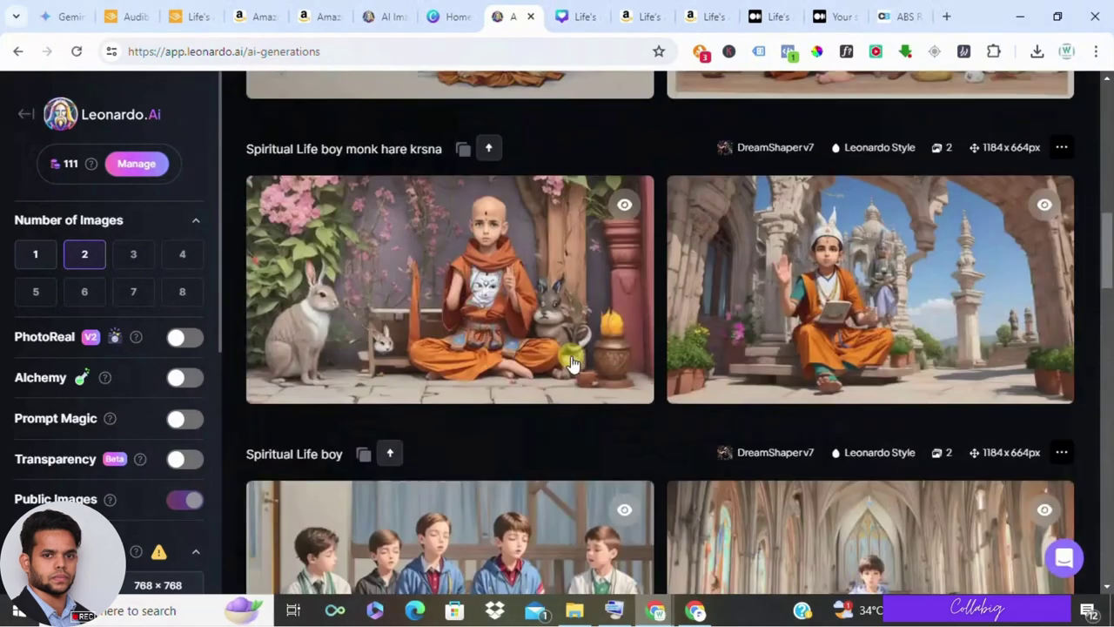
Scroll Gemini's guide down to Chapter 15, then open the published Medium article.
left_click(75, 13)
scroll(477, 341, "down", 15)
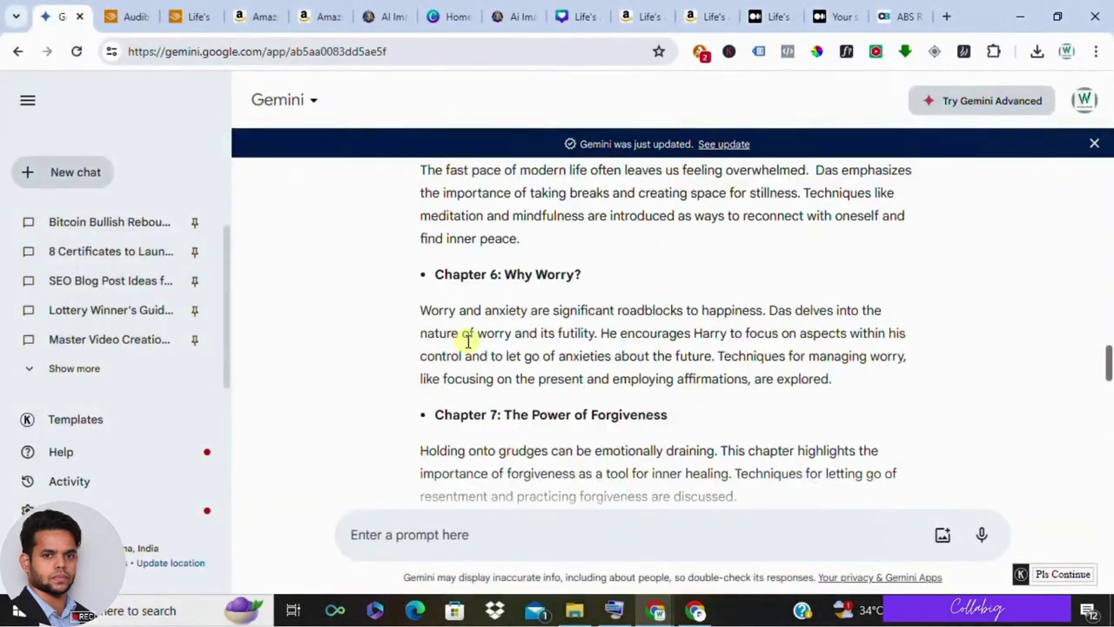
scroll(455, 338, "down", 3)
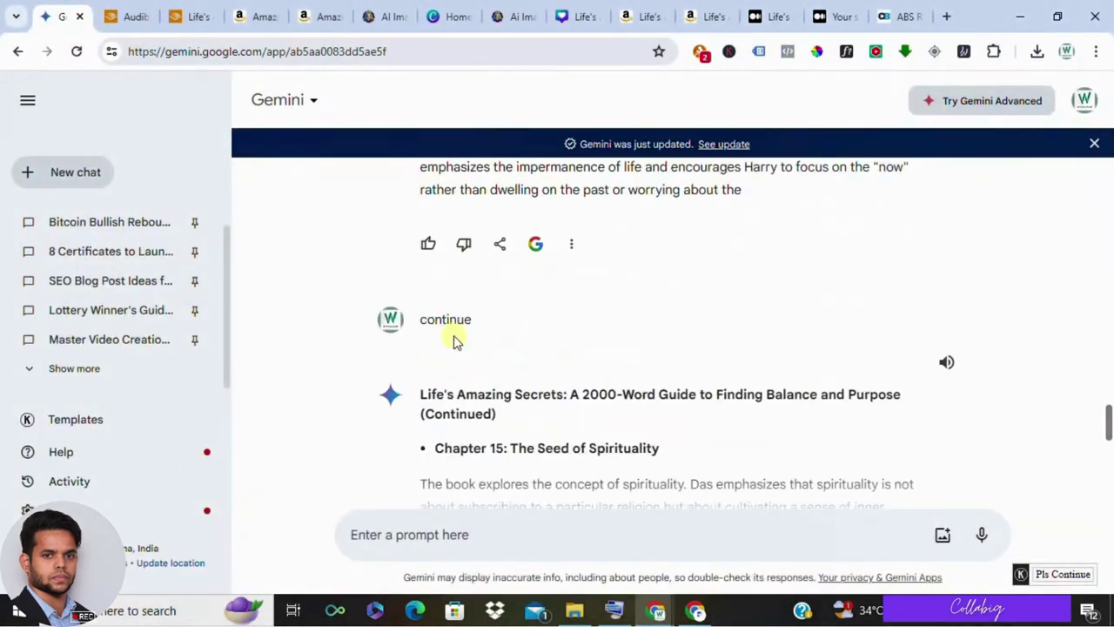
left_click(770, 9)
scroll(586, 239, "up", 15)
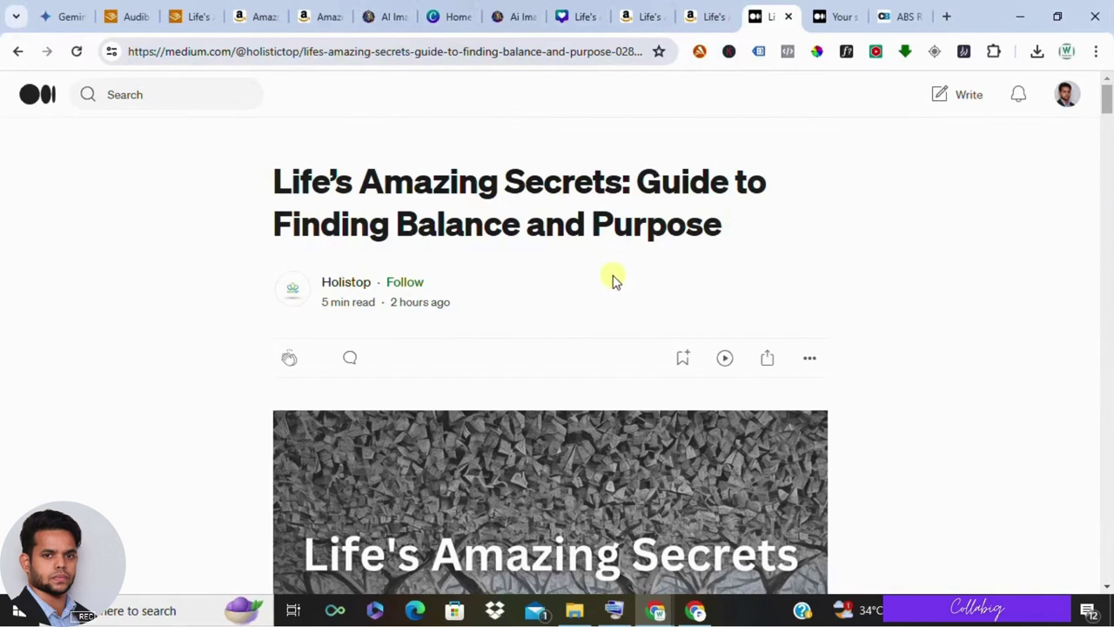
Compare the Medium article's medium.com address and title with the Gemini draft heading.
left_click_drag(232, 51, 168, 54)
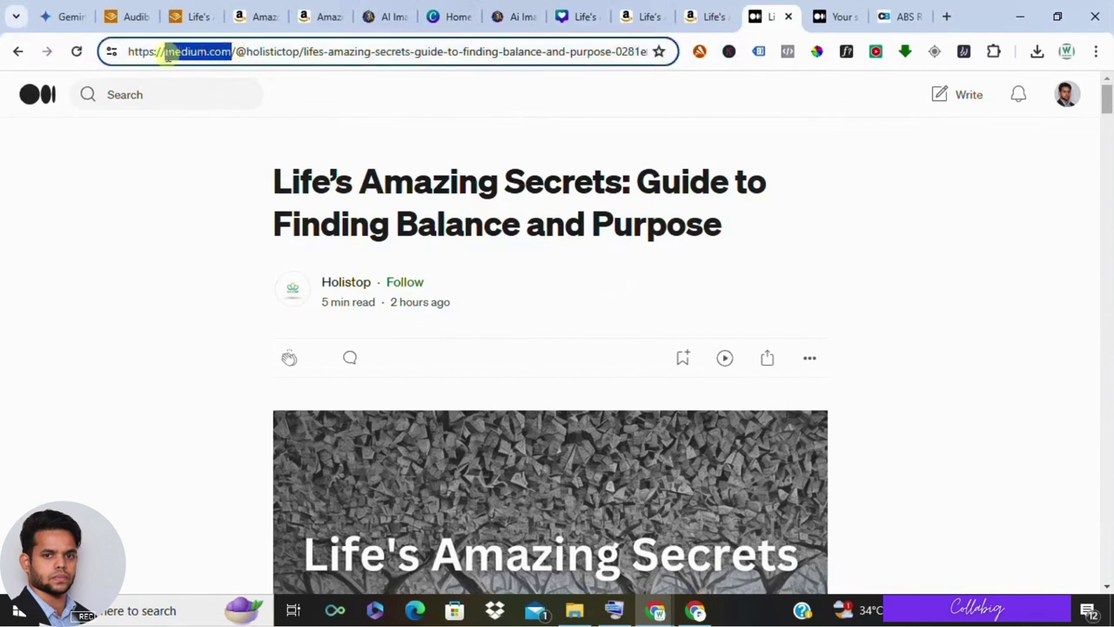
left_click(269, 226)
left_click(71, 14)
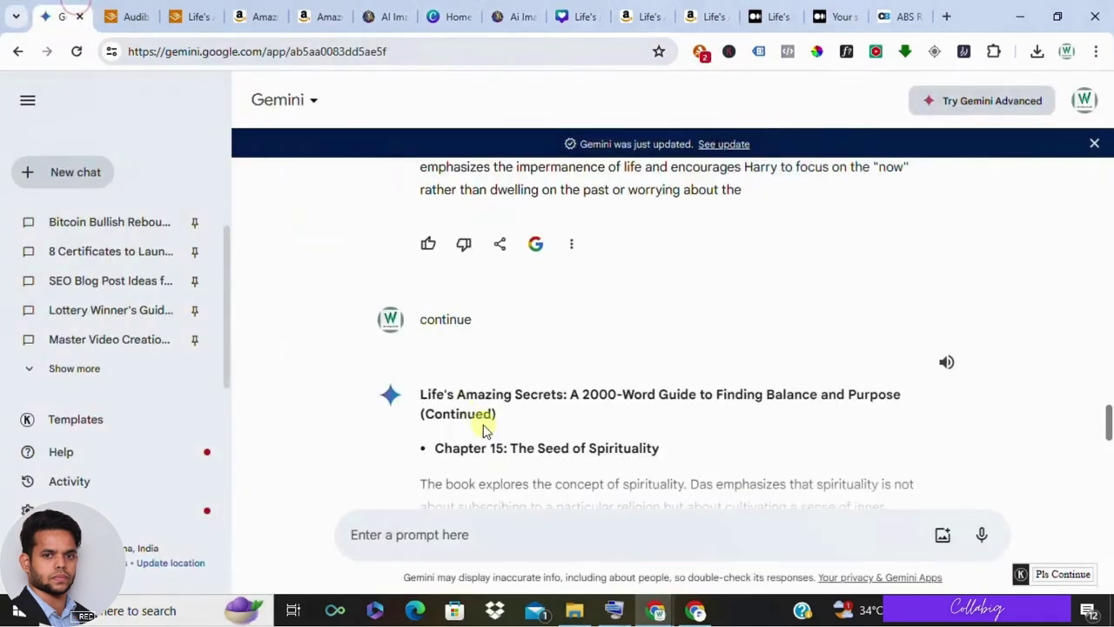
triple_click(479, 394)
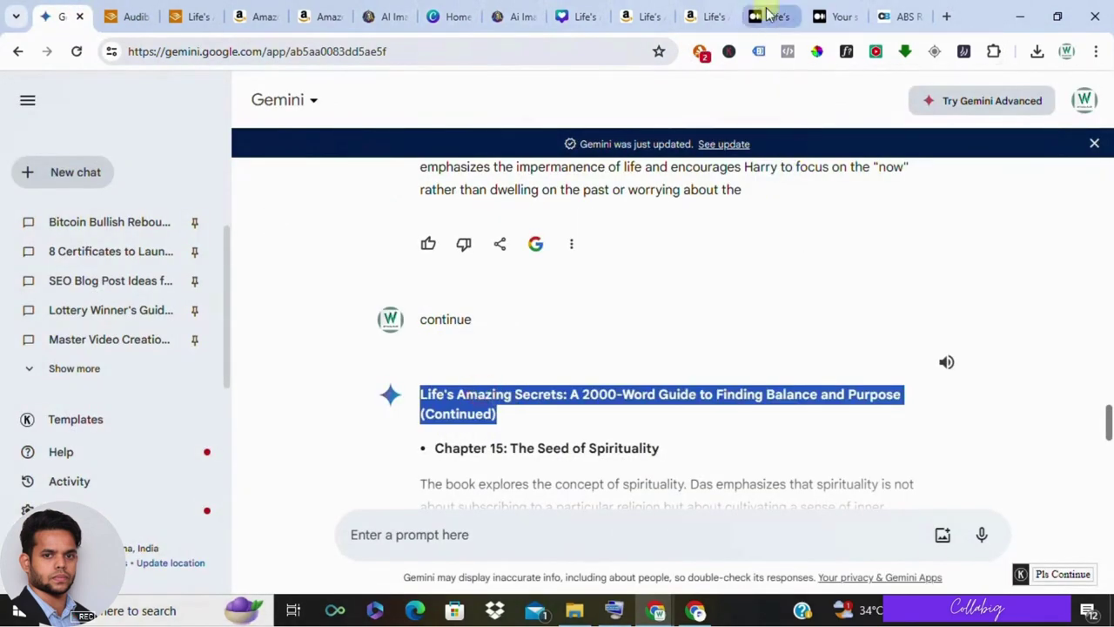
left_click(773, 16)
Scroll through the published Life's Amazing Secrets article from its title and back up.
double_click(425, 218)
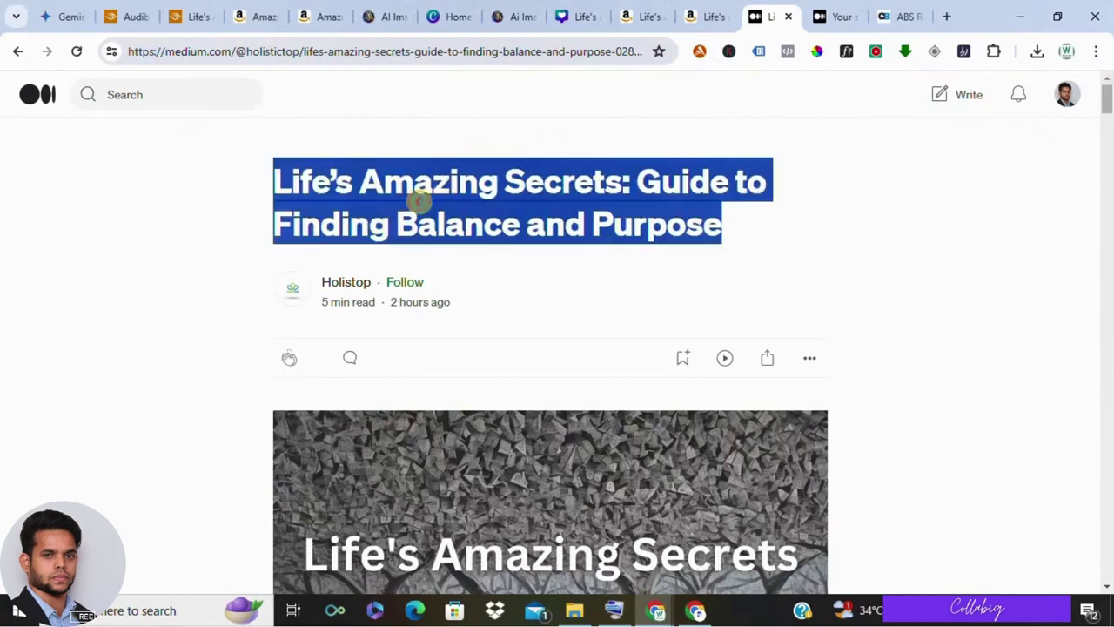
scroll(436, 383, "down", 6)
scroll(437, 375, "down", 20)
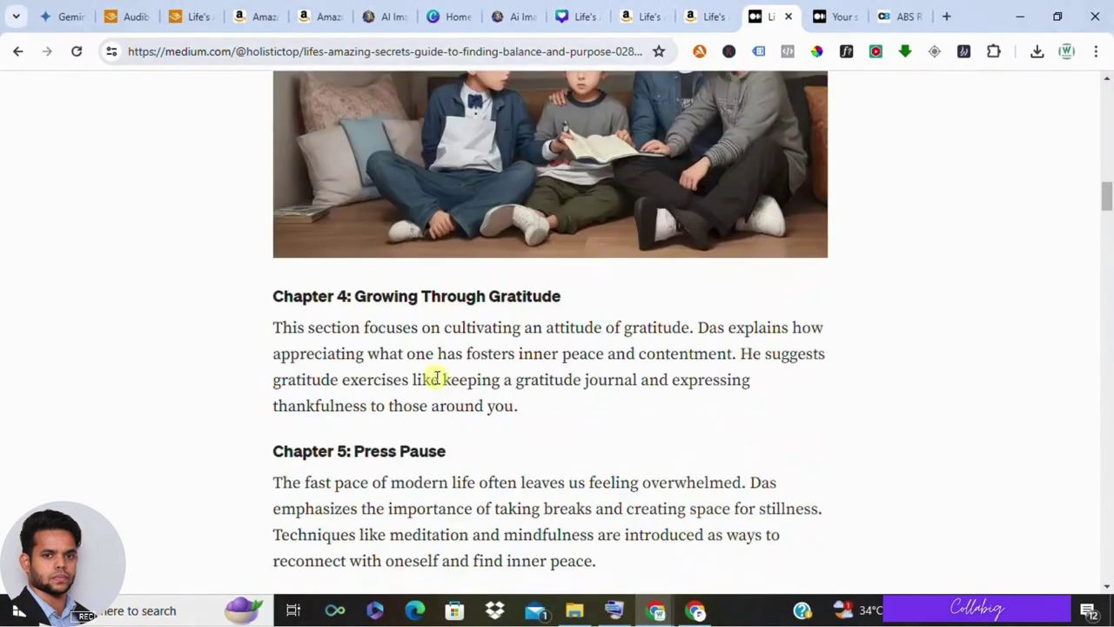
scroll(437, 377, "down", 20)
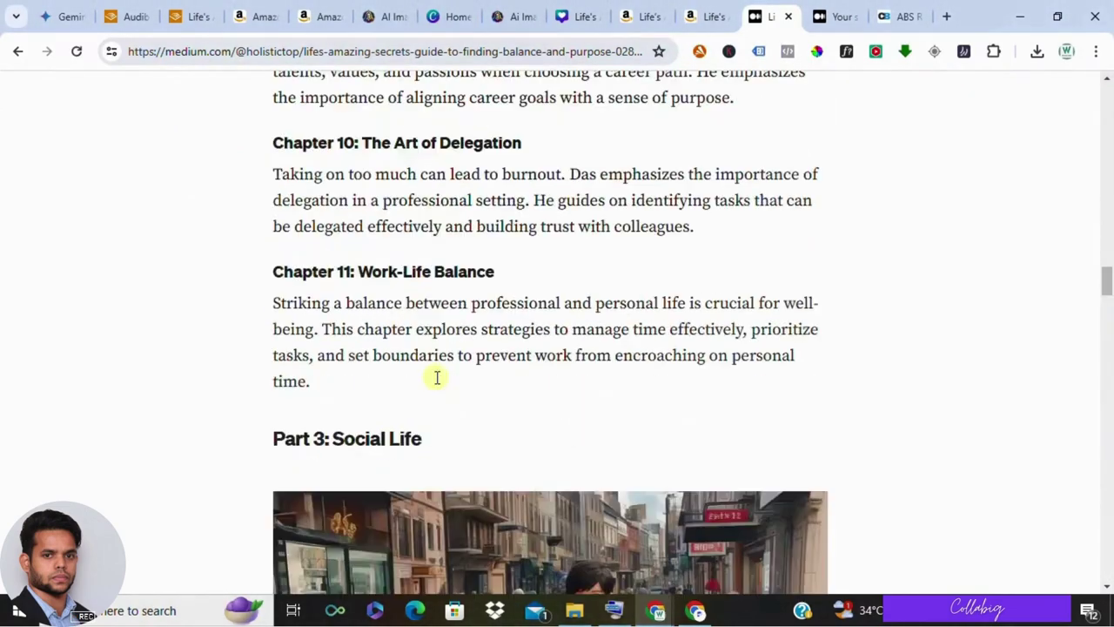
scroll(436, 379, "down", 15)
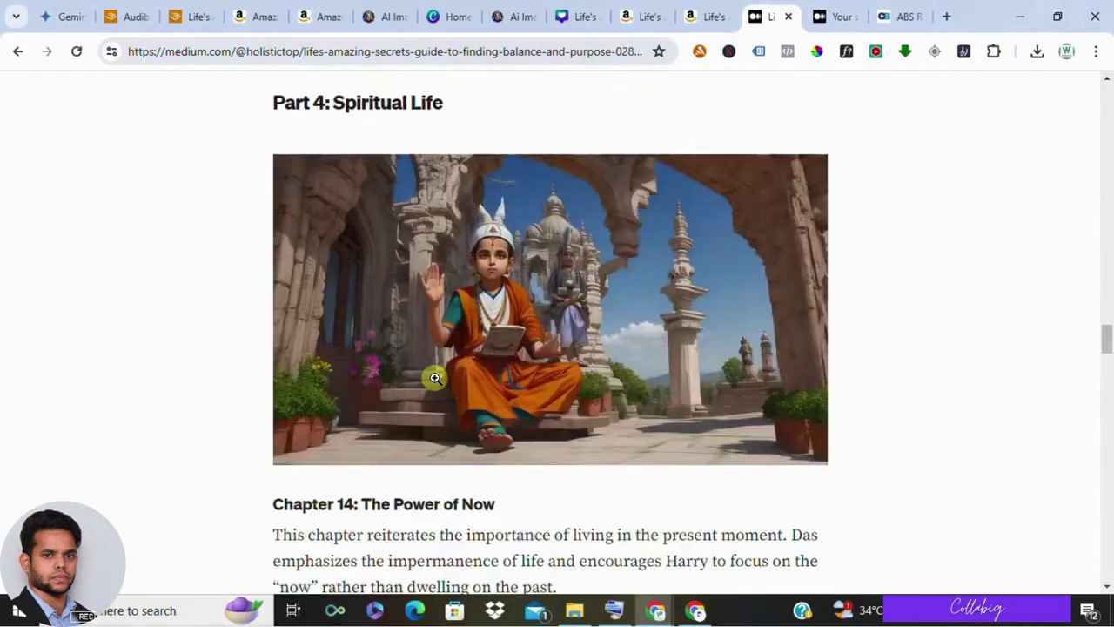
scroll(436, 379, "down", 15)
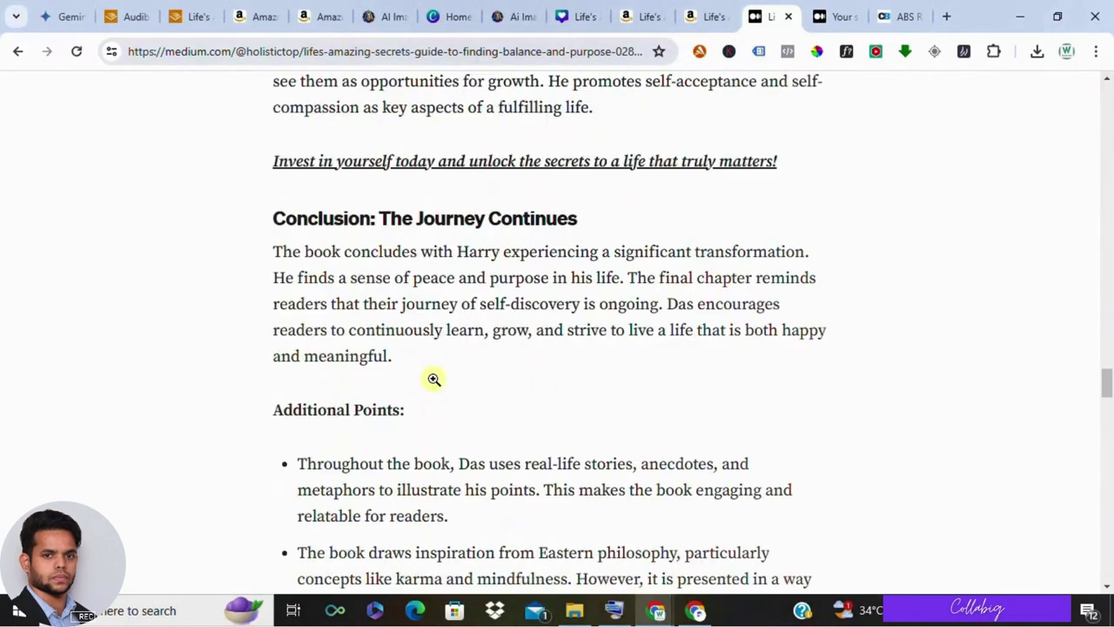
scroll(435, 383, "up", 20)
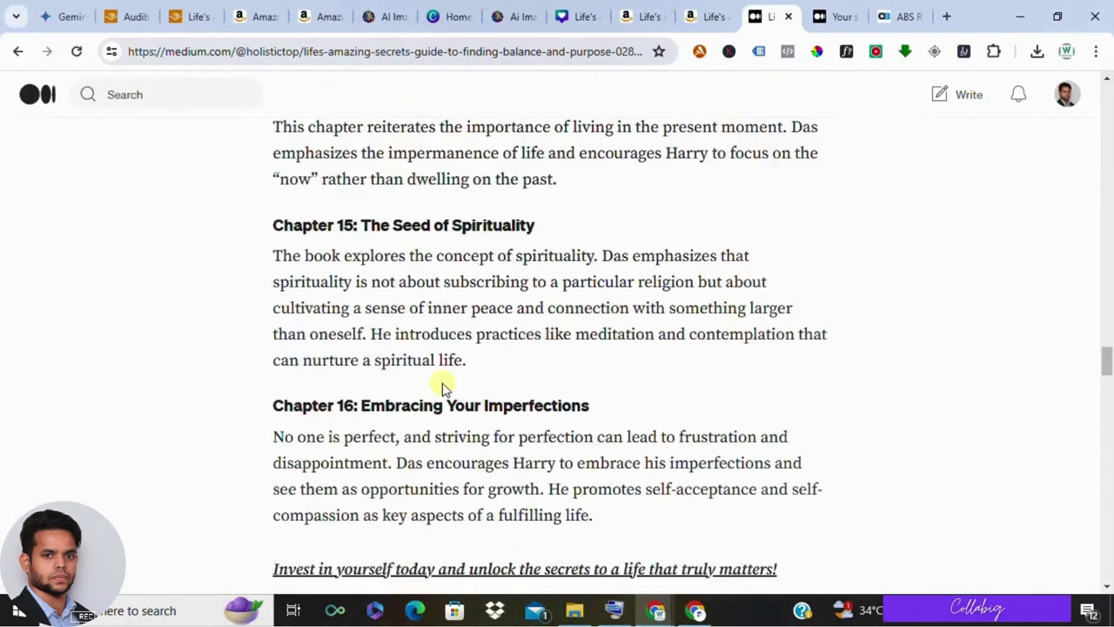
scroll(442, 387, "up", 20)
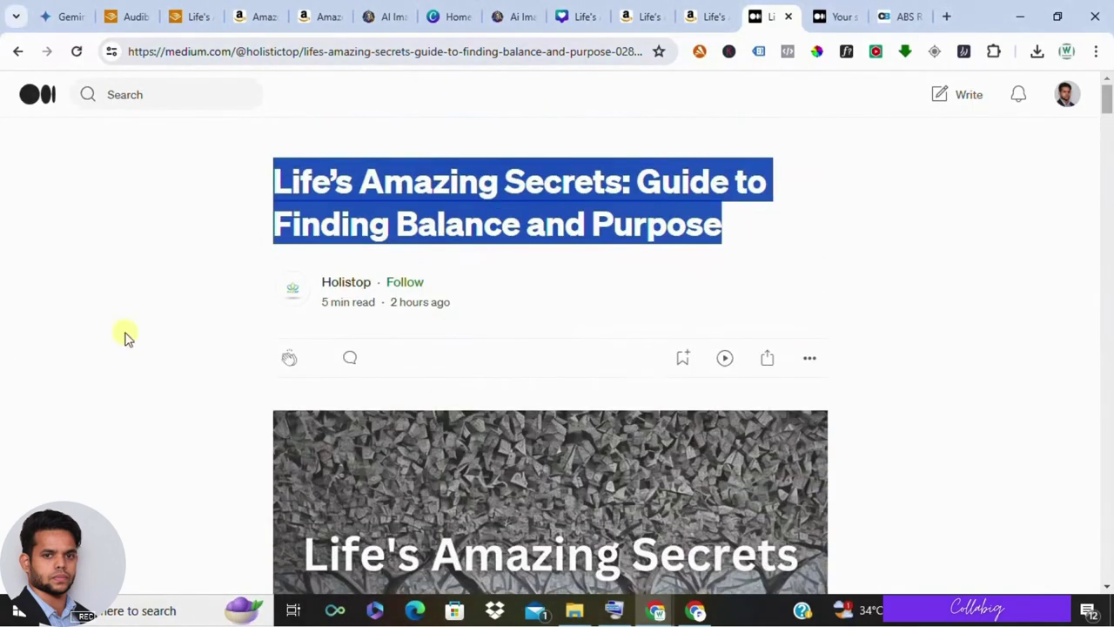
left_click(124, 337)
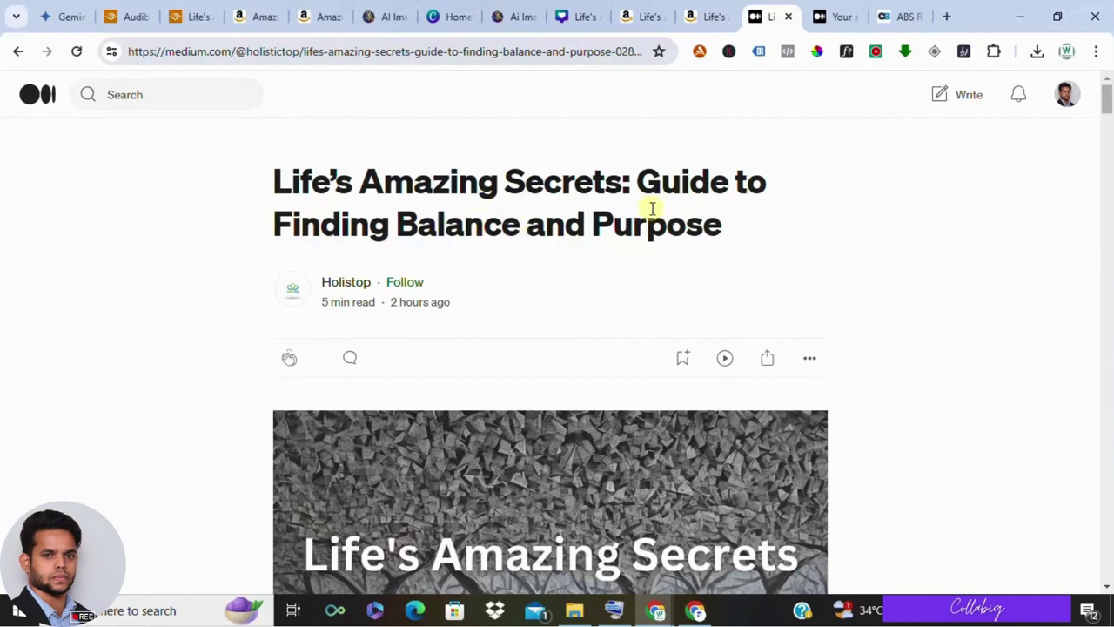
Copy the article's full web address from the address bar.
left_click(286, 52)
right_click(288, 54)
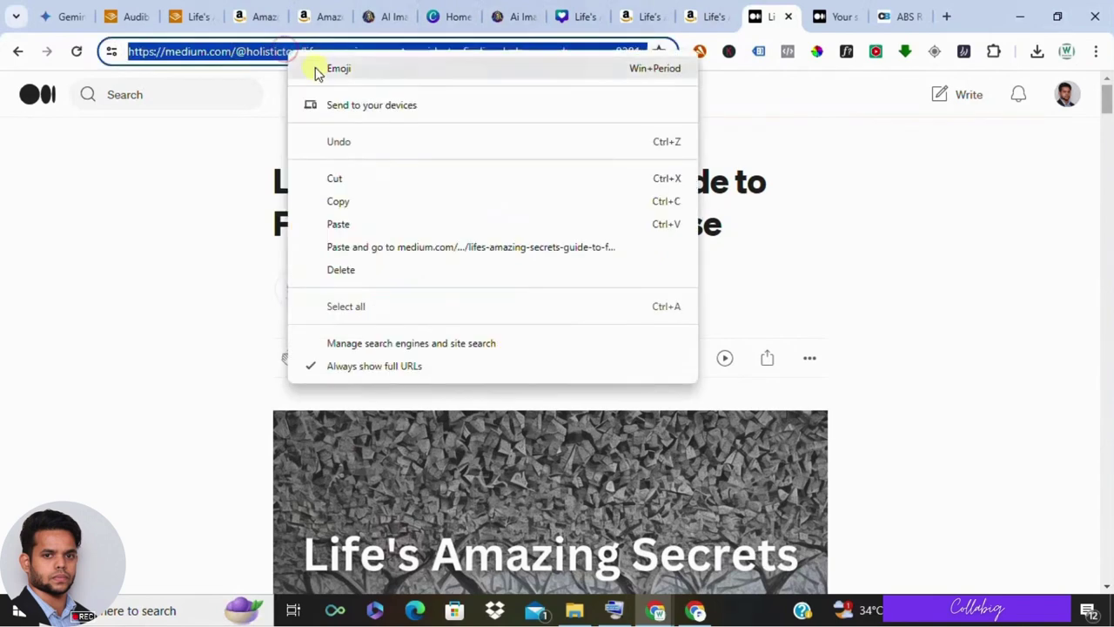
left_click(336, 203)
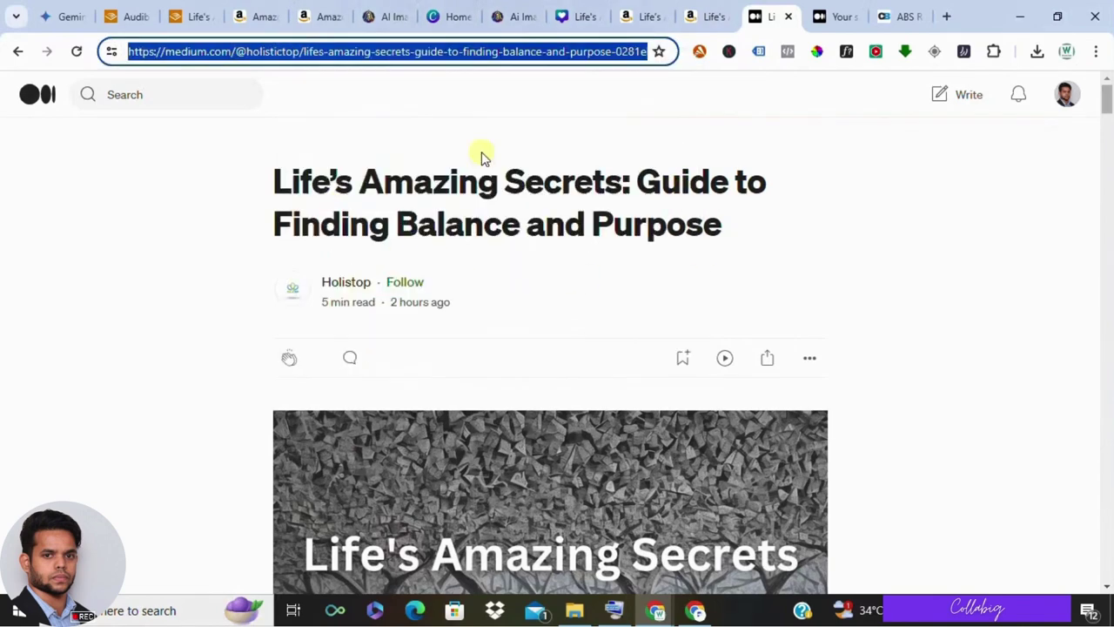
Paste the Medium article URL into the Enter Your Website(s) field, then open the Associates home dashboard.
left_click(259, 14)
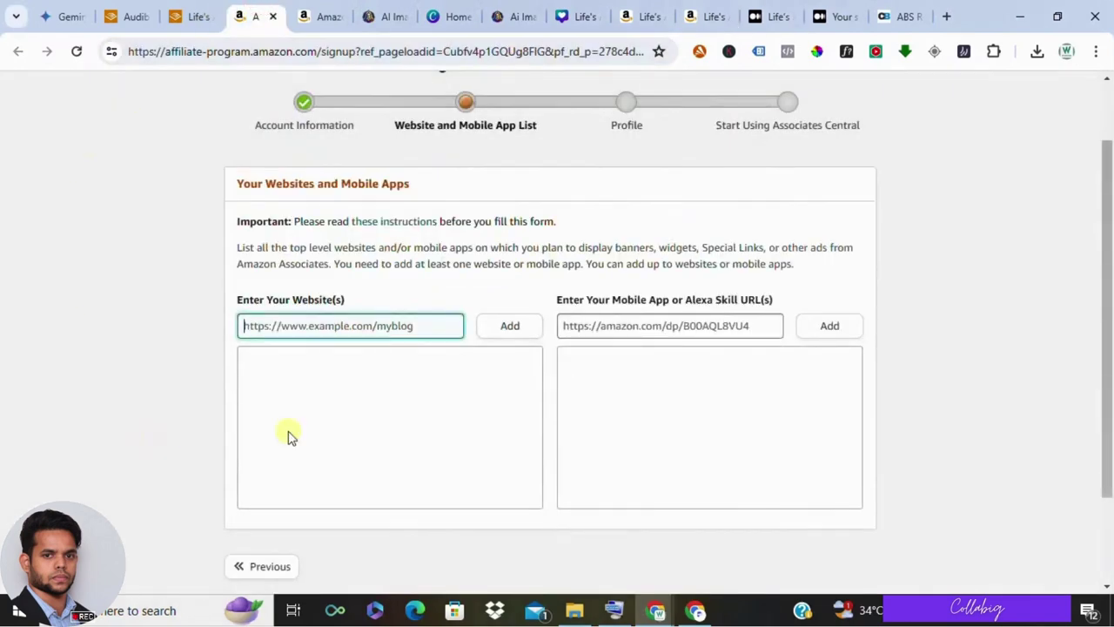
right_click(320, 324)
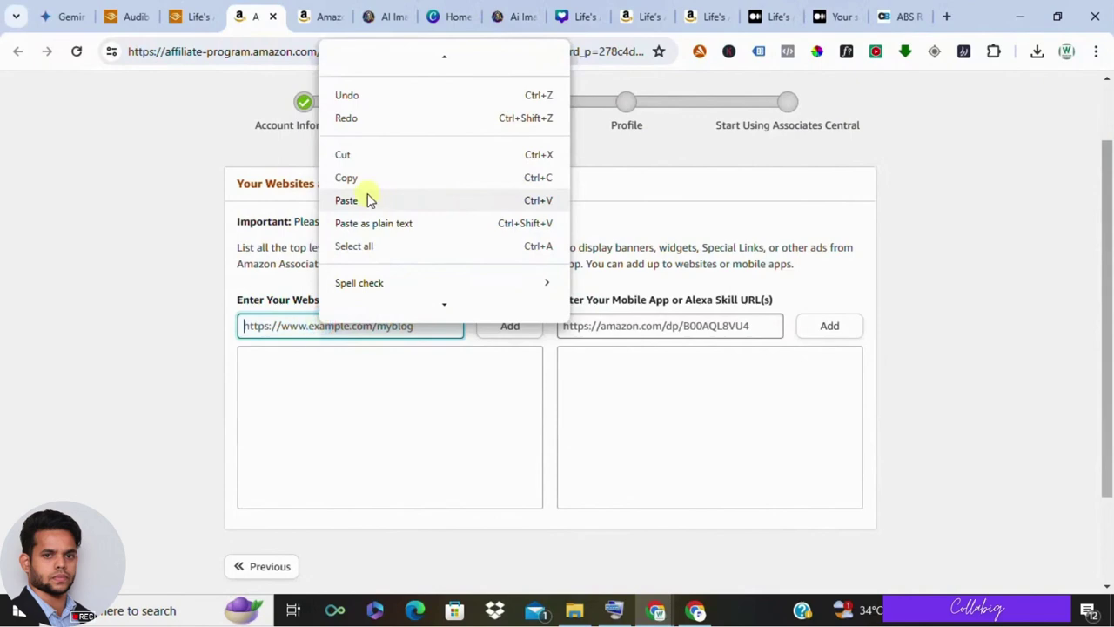
left_click(367, 200)
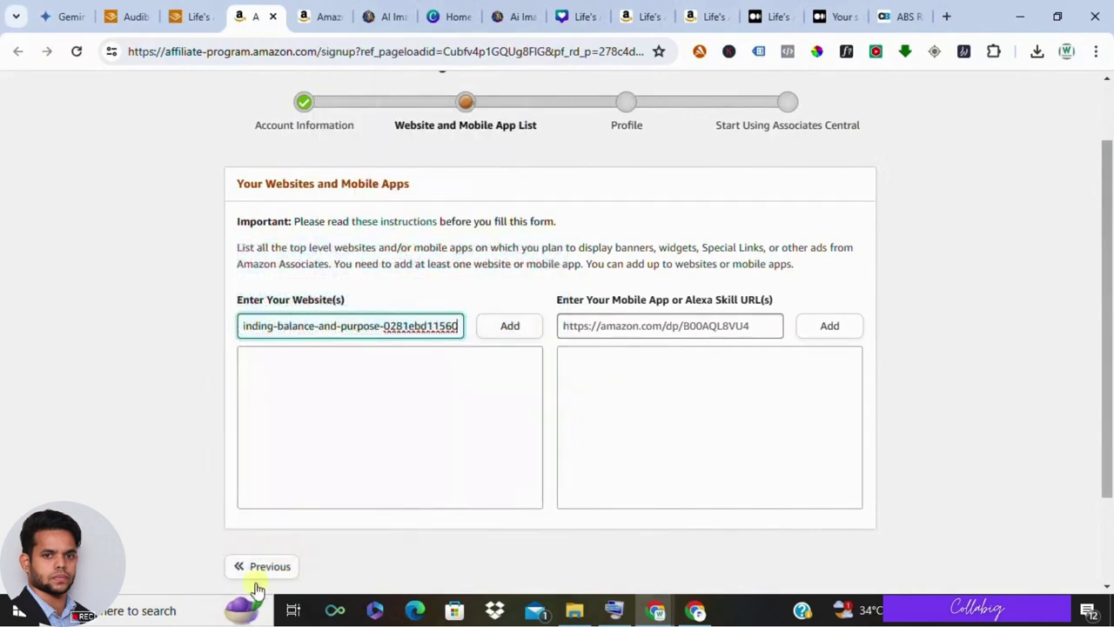
scroll(853, 473, "down", 2)
scroll(802, 450, "up", 2)
left_click(313, 16)
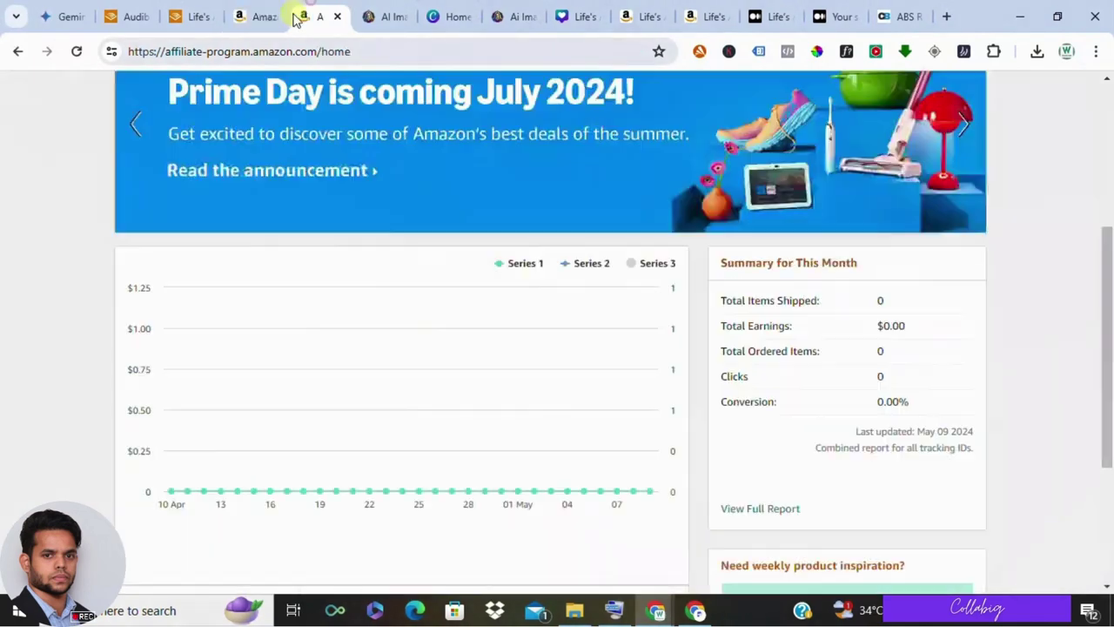
Switch the Life's Amazing Secrets product page to its audiobook edition.
left_click(626, 11)
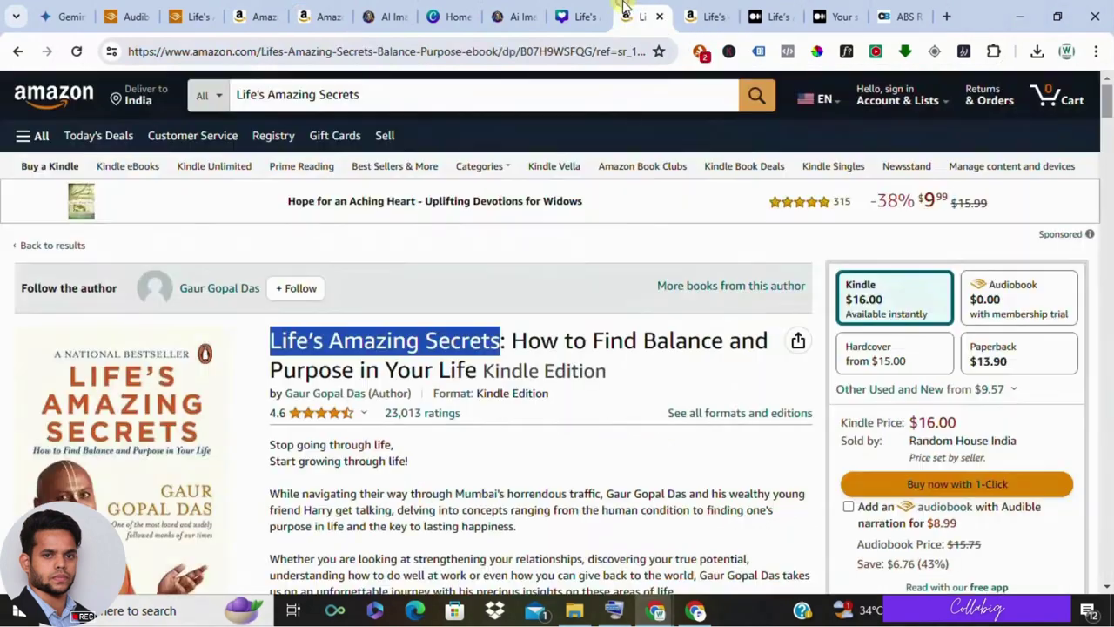
left_click(330, 98)
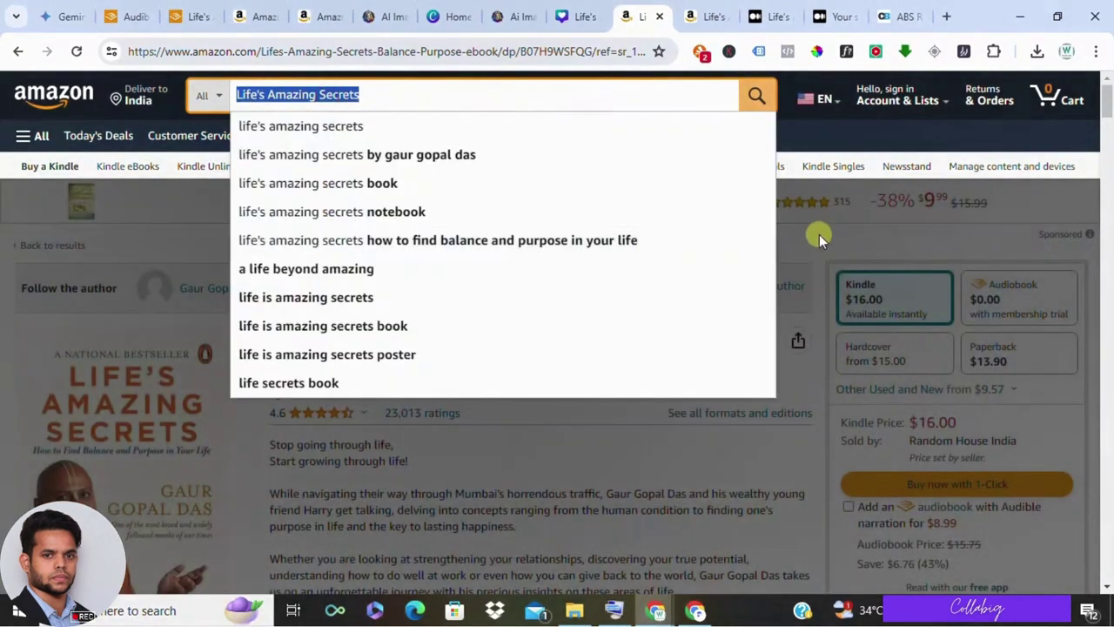
left_click(820, 232)
scroll(819, 232, "down", 1)
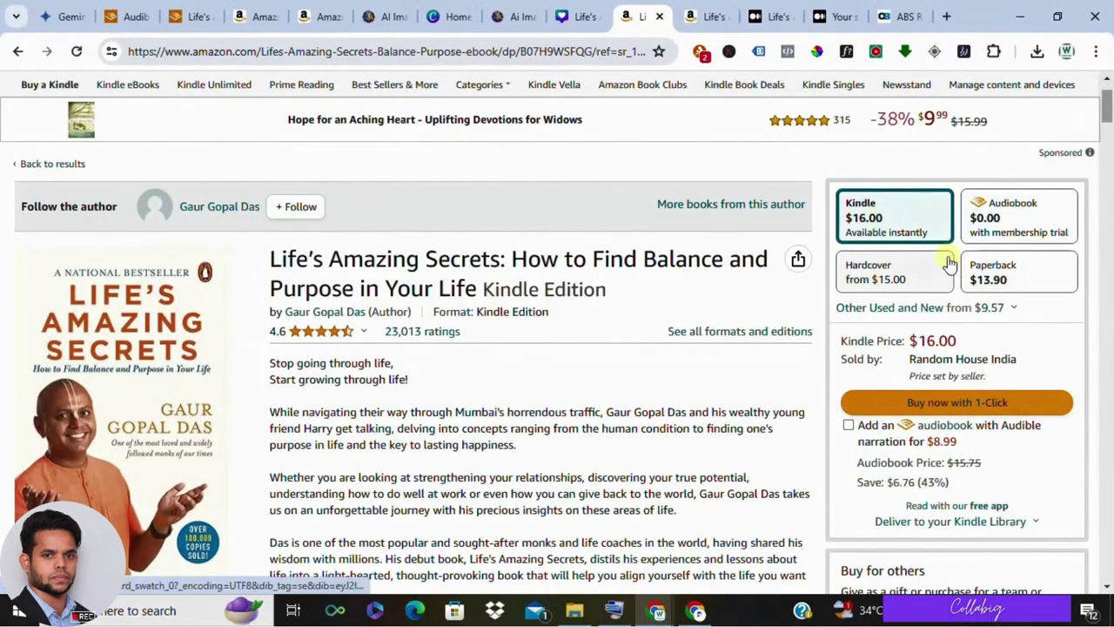
left_click(996, 215)
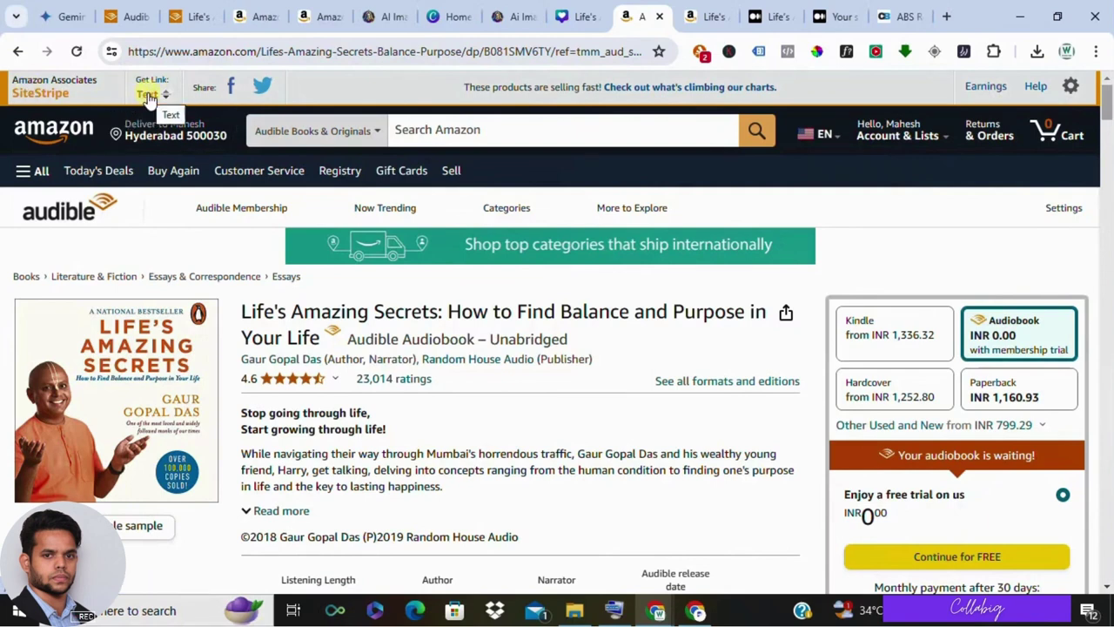
Generate a SiteStripe text link for the audiobook page and copy its amzn.to short link.
left_click(150, 96)
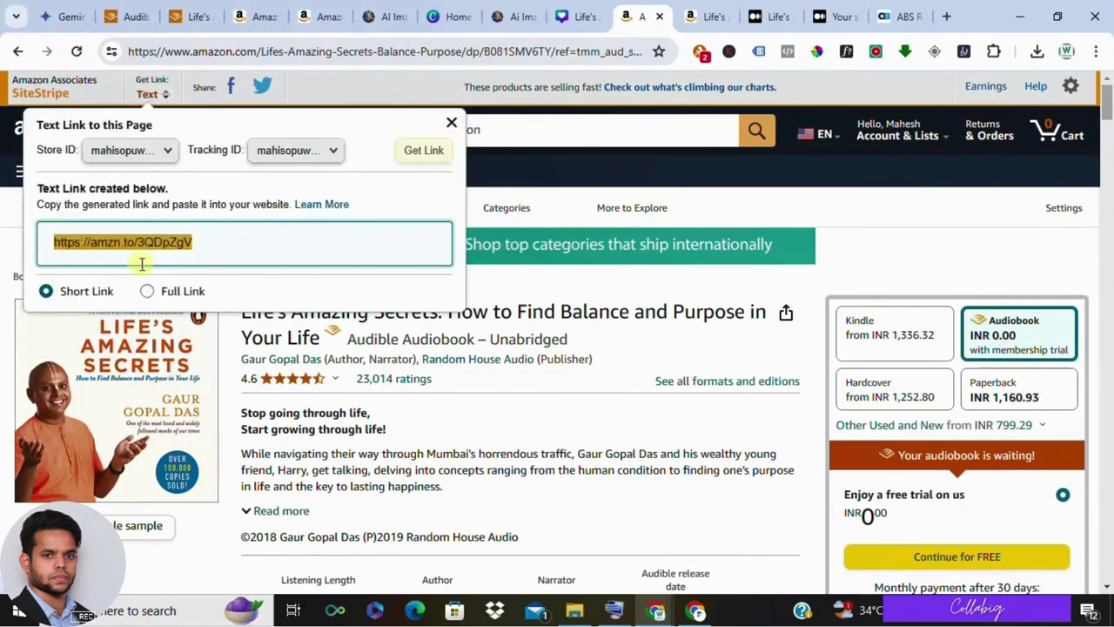
right_click(139, 250)
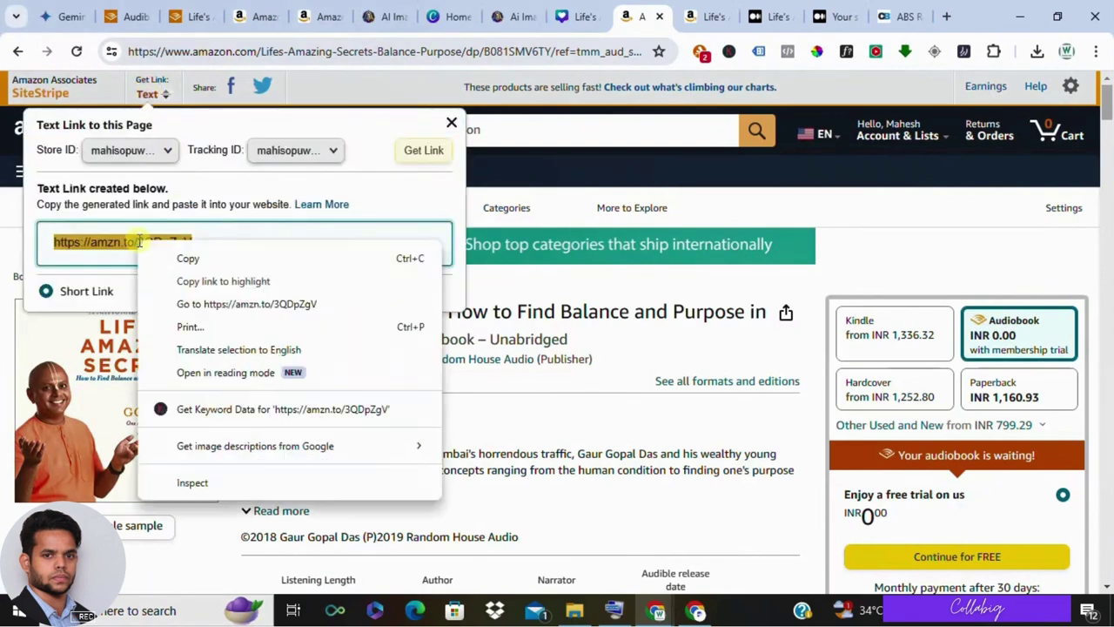
left_click(189, 259)
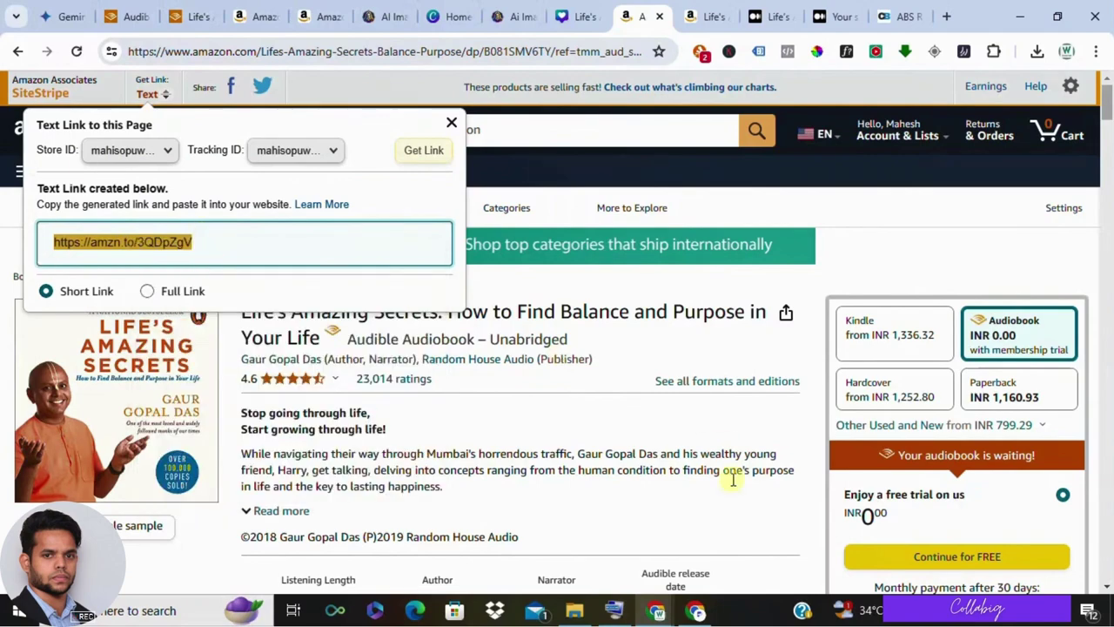
left_click(696, 610)
Link the 'Invest in yourself today' call-to-action line to the copied amzn.to short link.
scroll(420, 269, "down", 5)
scroll(420, 268, "down", 4)
triple_click(361, 254)
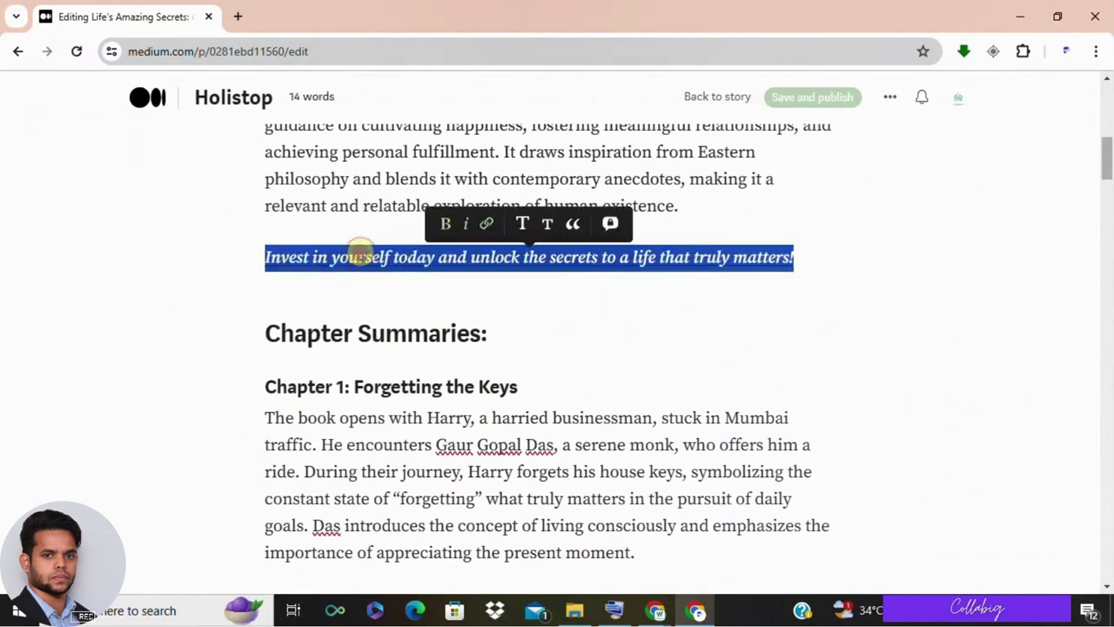
right_click(360, 258)
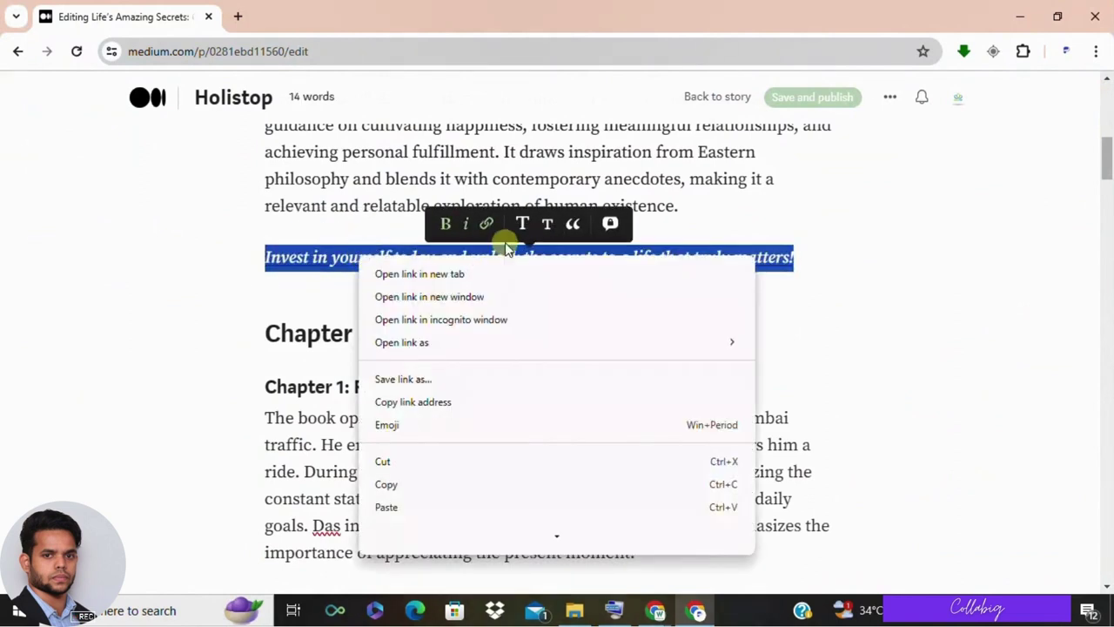
left_click(487, 225)
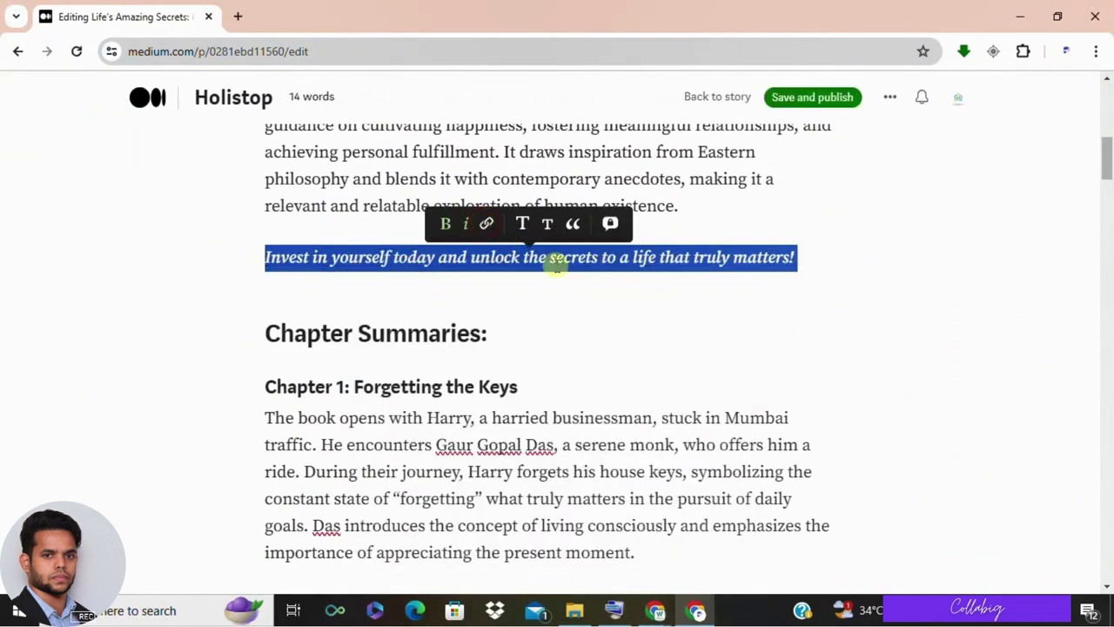
left_click(717, 326)
left_click_drag(799, 256, 223, 243)
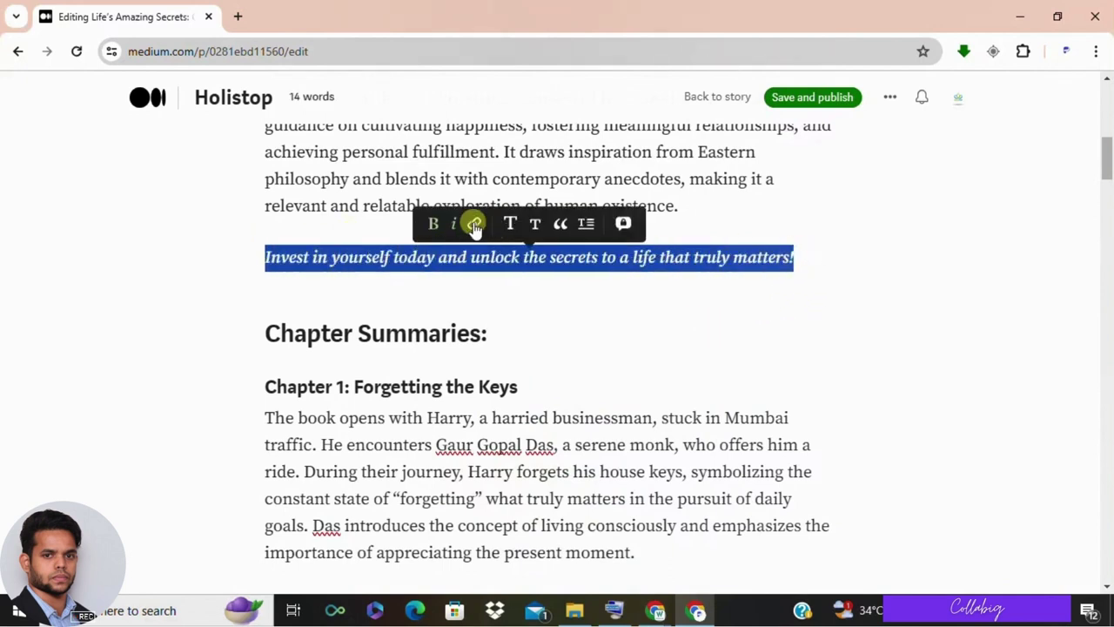
left_click(474, 224)
right_click(471, 224)
left_click(503, 383)
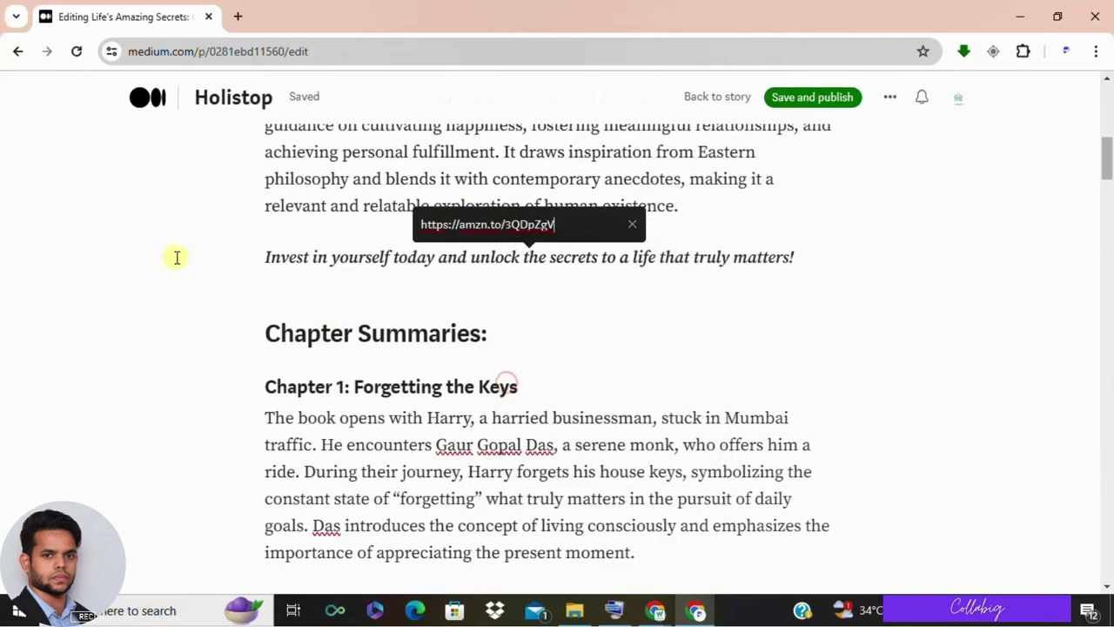
key("Return")
Save and publish the updated Medium article.
scroll(396, 286, "down", 15)
scroll(396, 286, "down", 20)
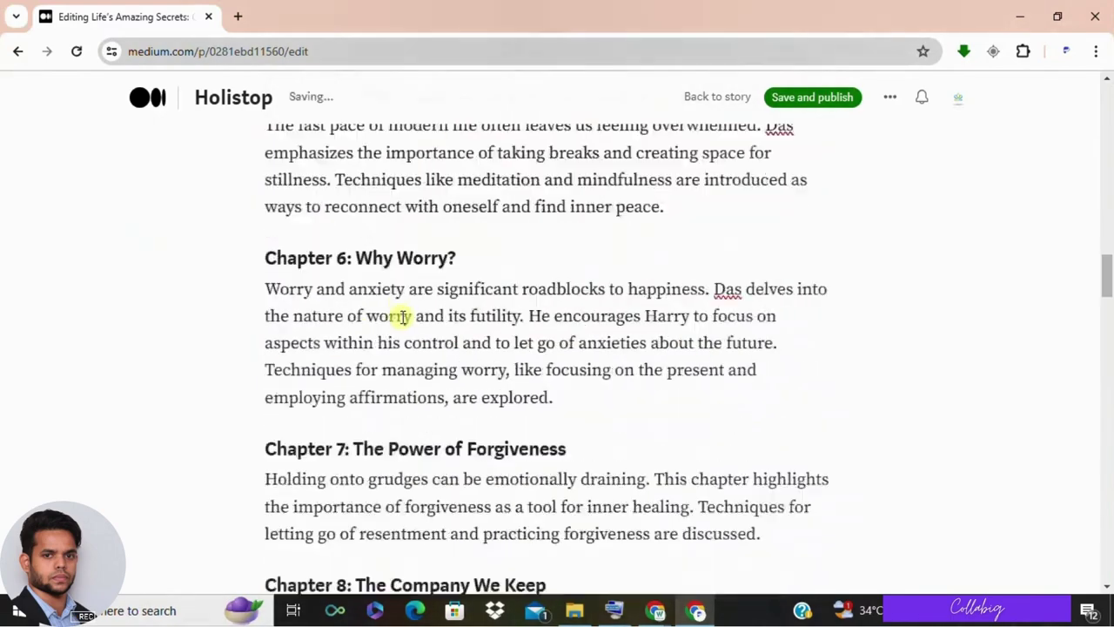
scroll(688, 233, "down", 15)
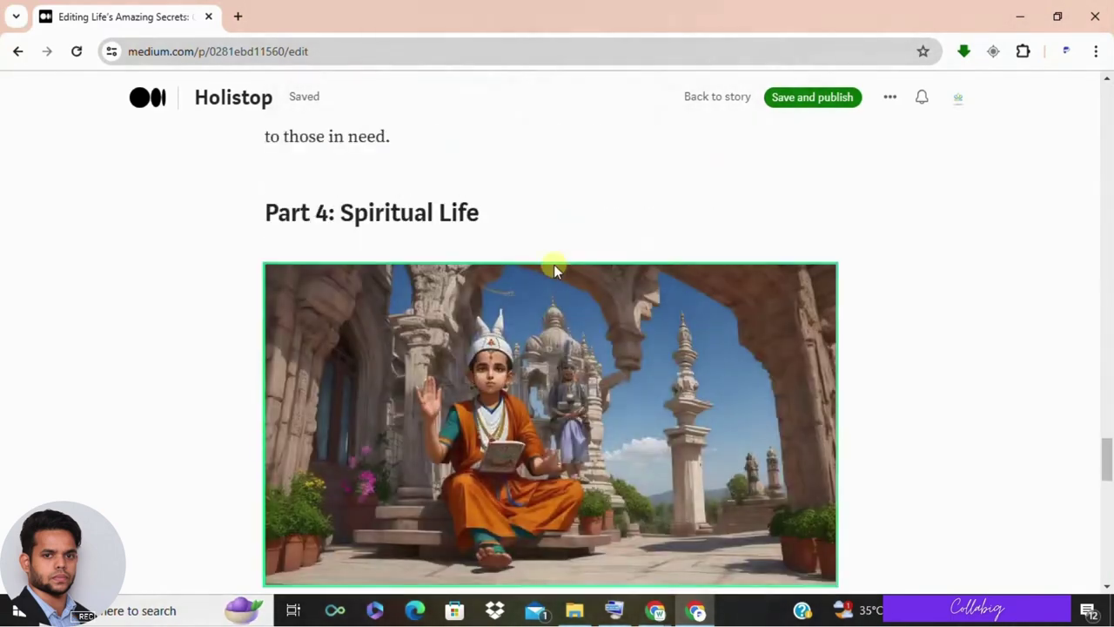
left_click(799, 107)
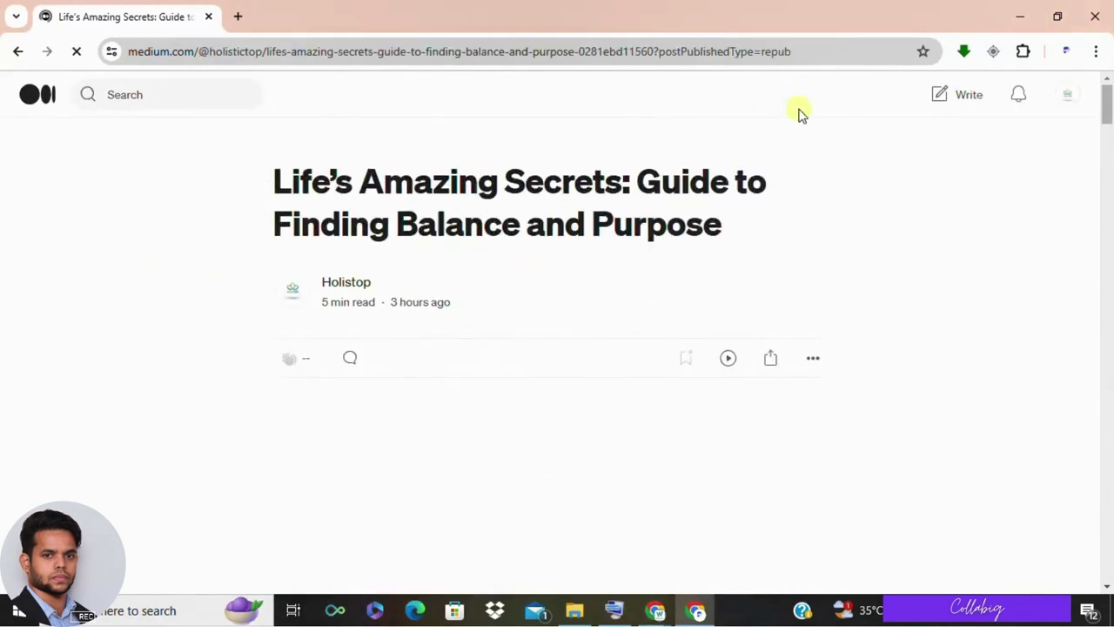
scroll(679, 204, "down", 2)
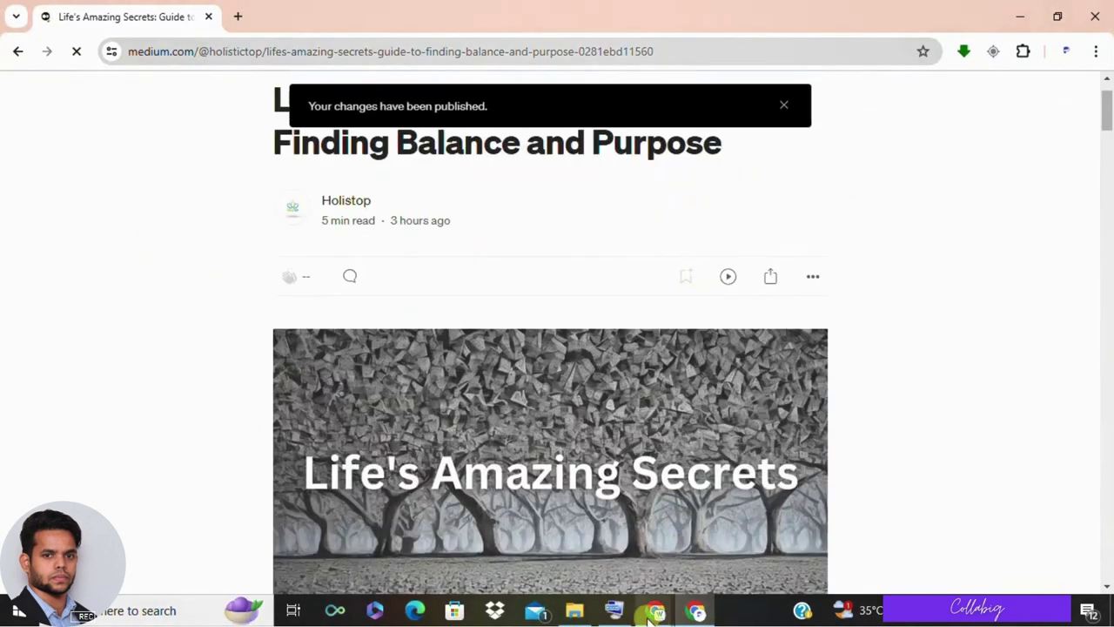
Review the story stats for May 2024 on Medium: 1.3K views and 811 reads.
mouse_move(656, 610)
left_click(731, 557)
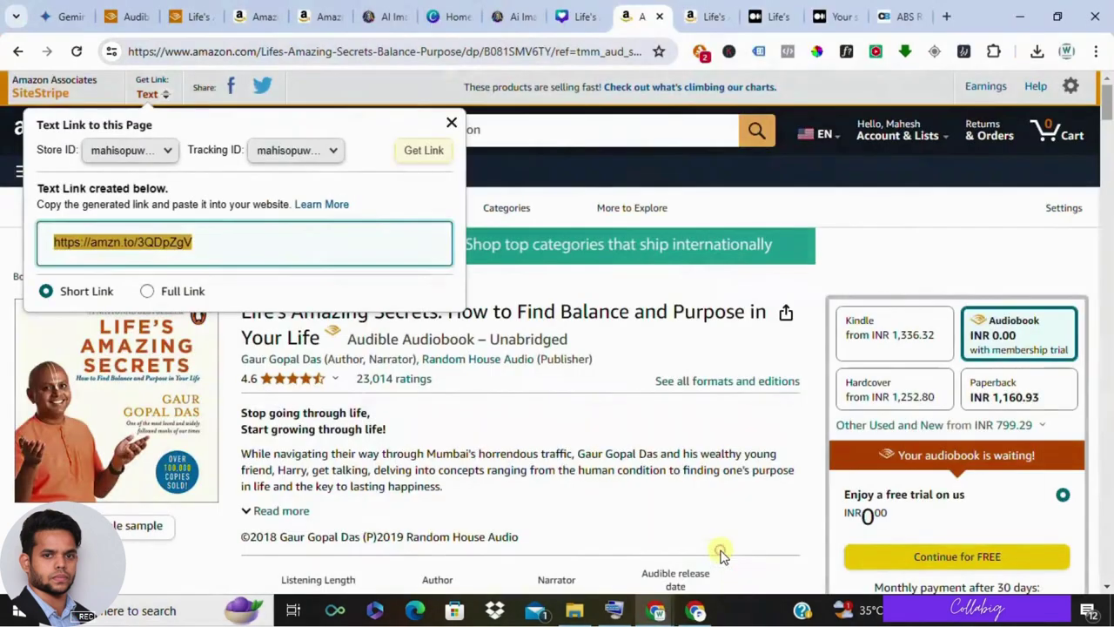
left_click(840, 16)
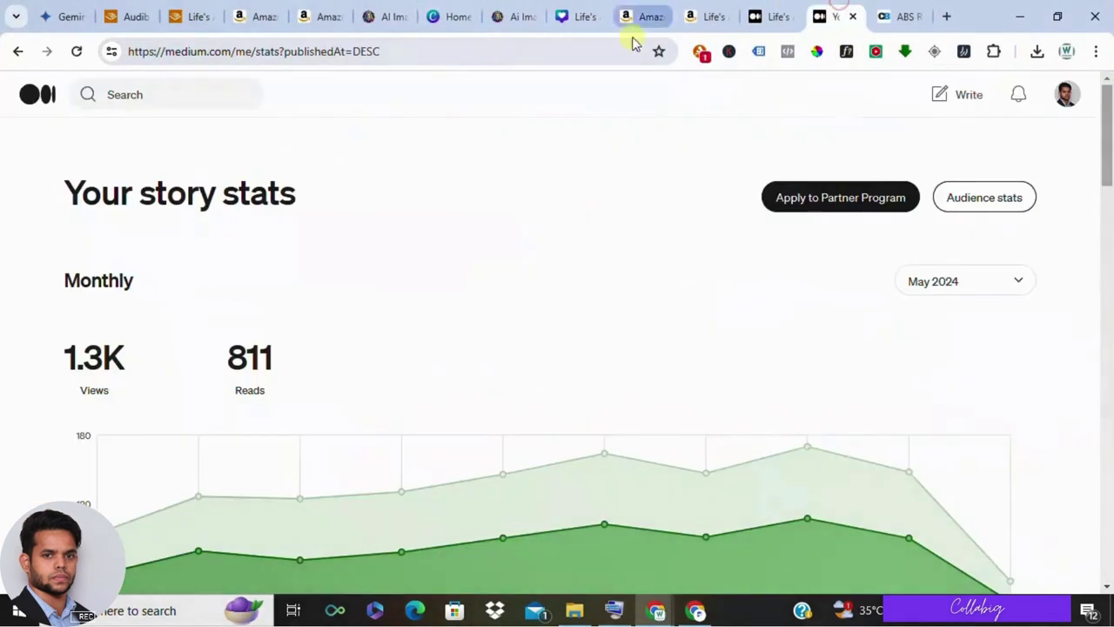
scroll(114, 331, "down", 2)
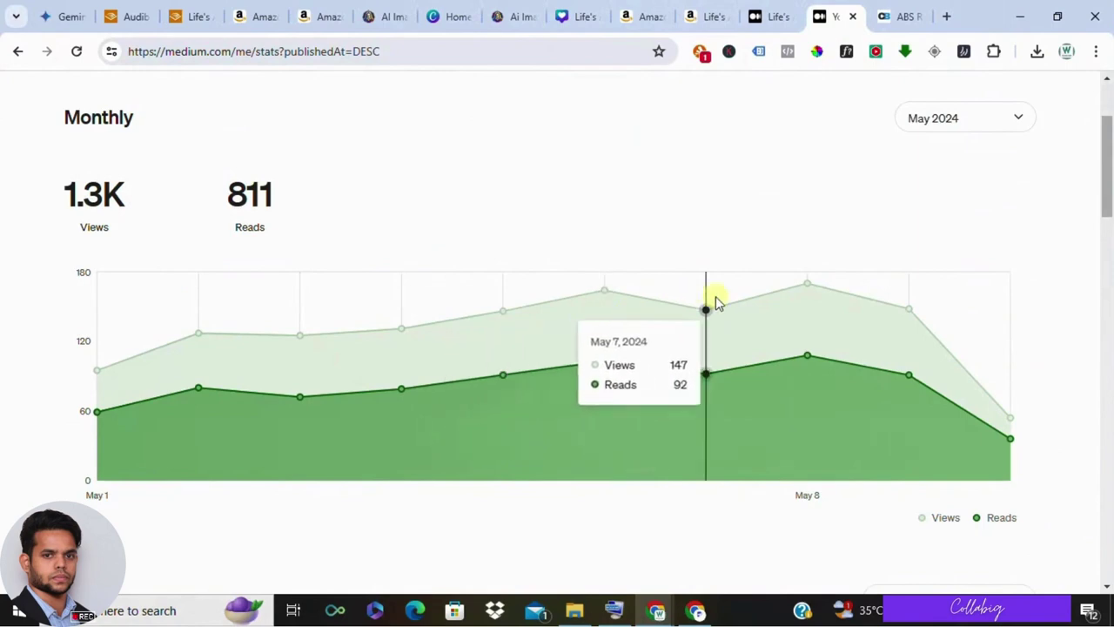
scroll(769, 349, "down", 3)
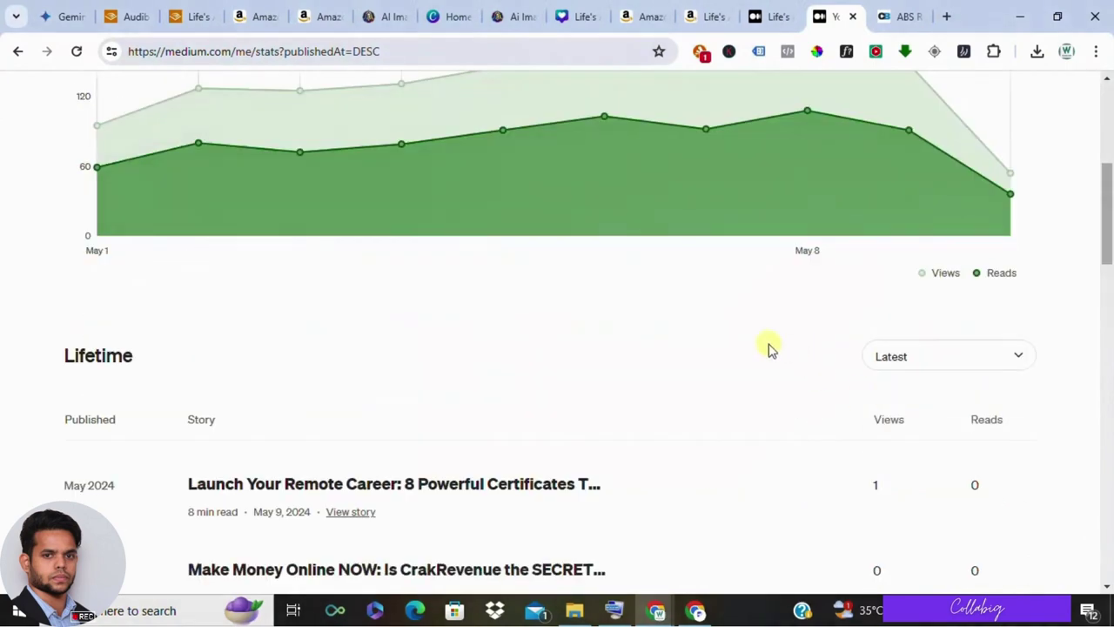
scroll(734, 356, "up", 3)
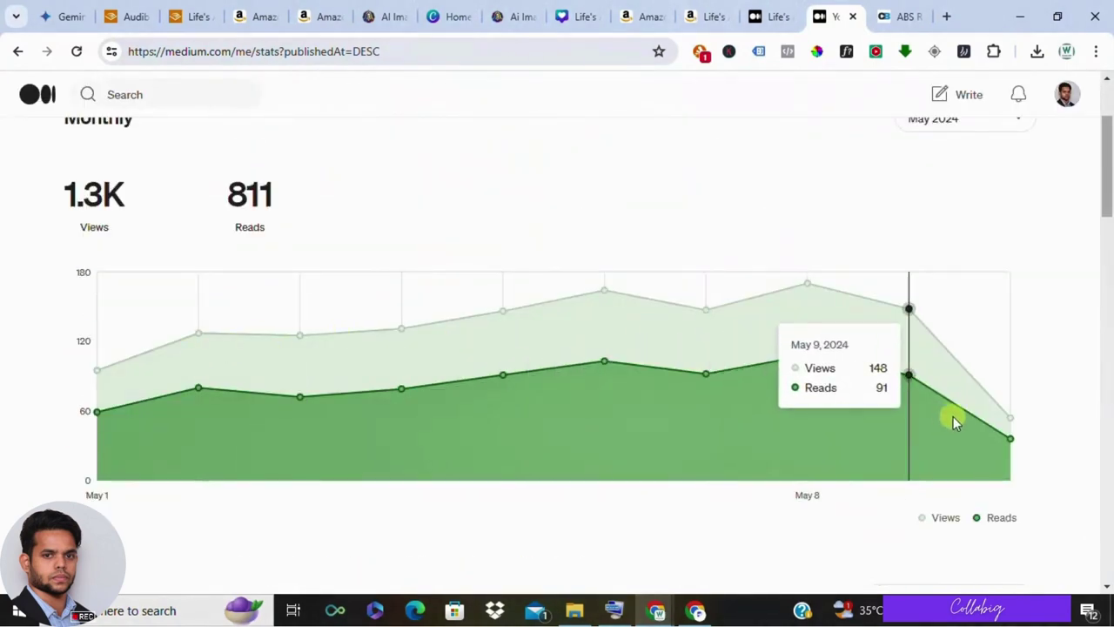
scroll(954, 419, "up", 2)
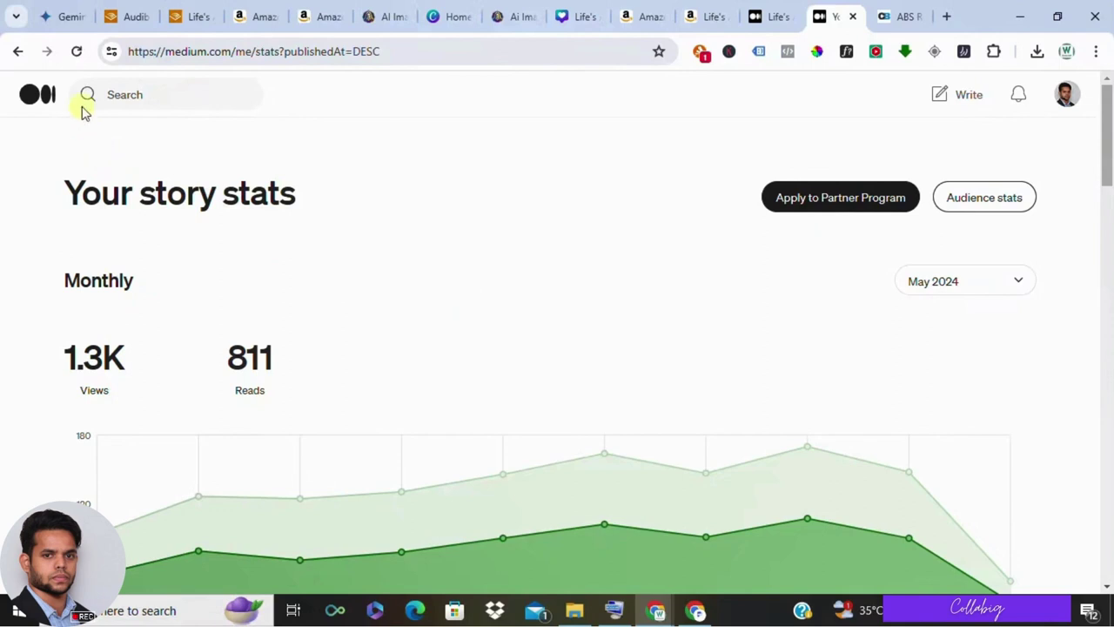
Glance over the Audible Creator Program page and its Browse menu, then return to the Collabig ABS page.
left_click(121, 10)
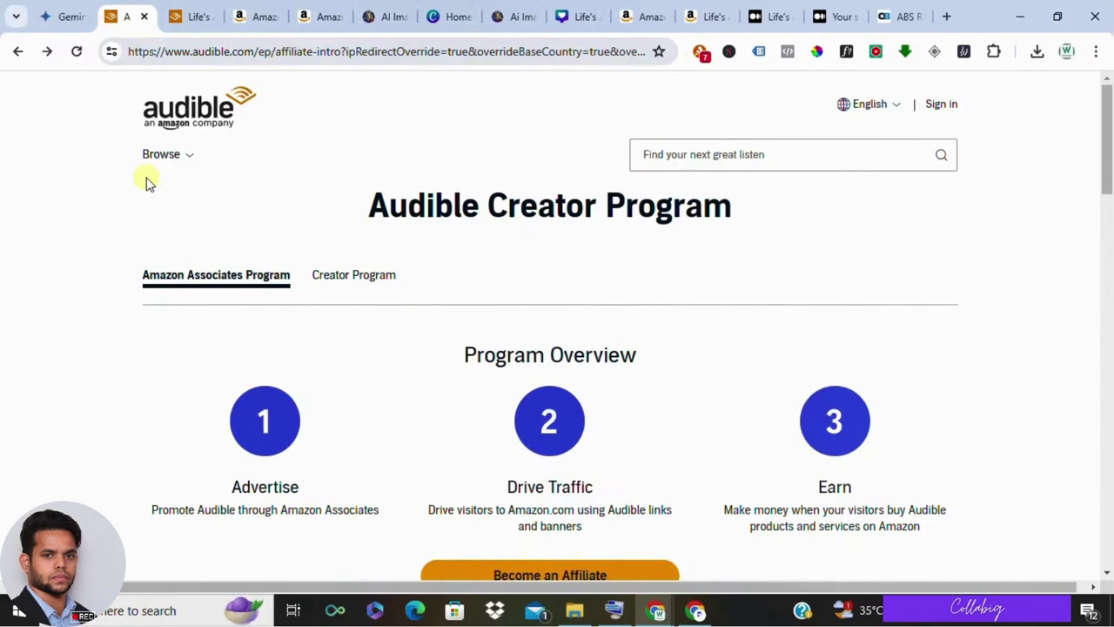
mouse_move(161, 154)
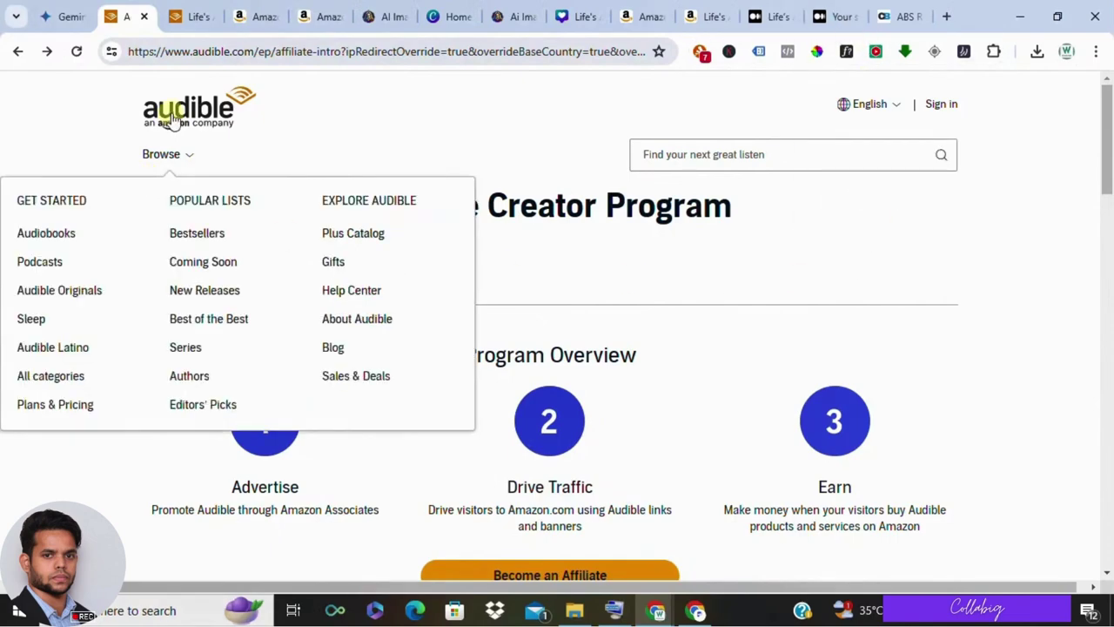
left_click(899, 8)
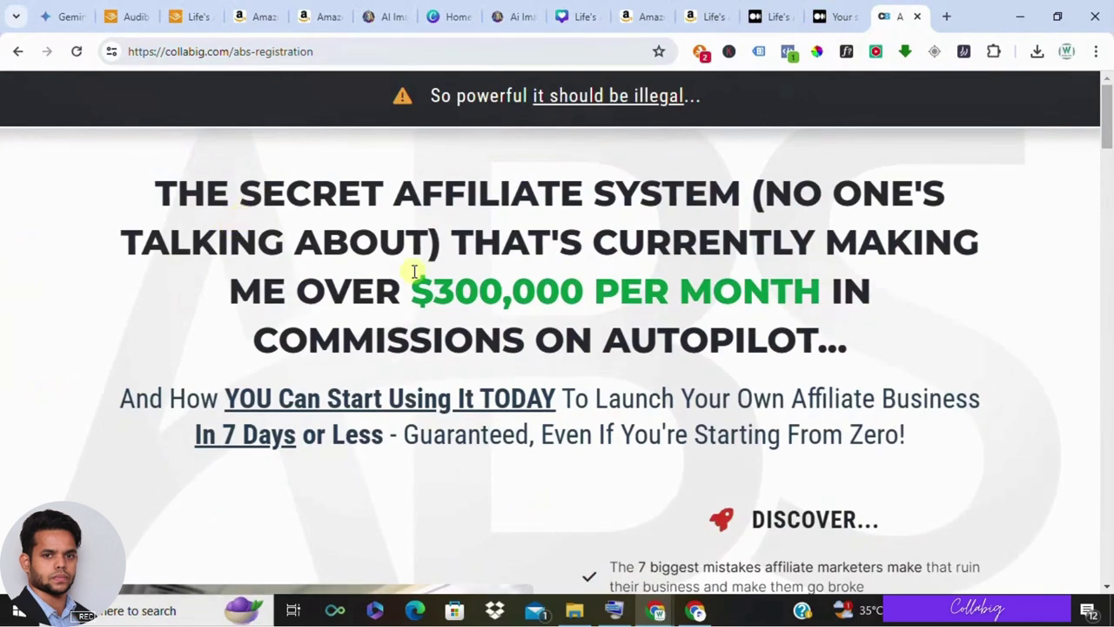
Skim the Collabig ABS registration page's '7 days or less' pitch, then return to Audible's Creator Program page.
scroll(414, 270, "down", 5)
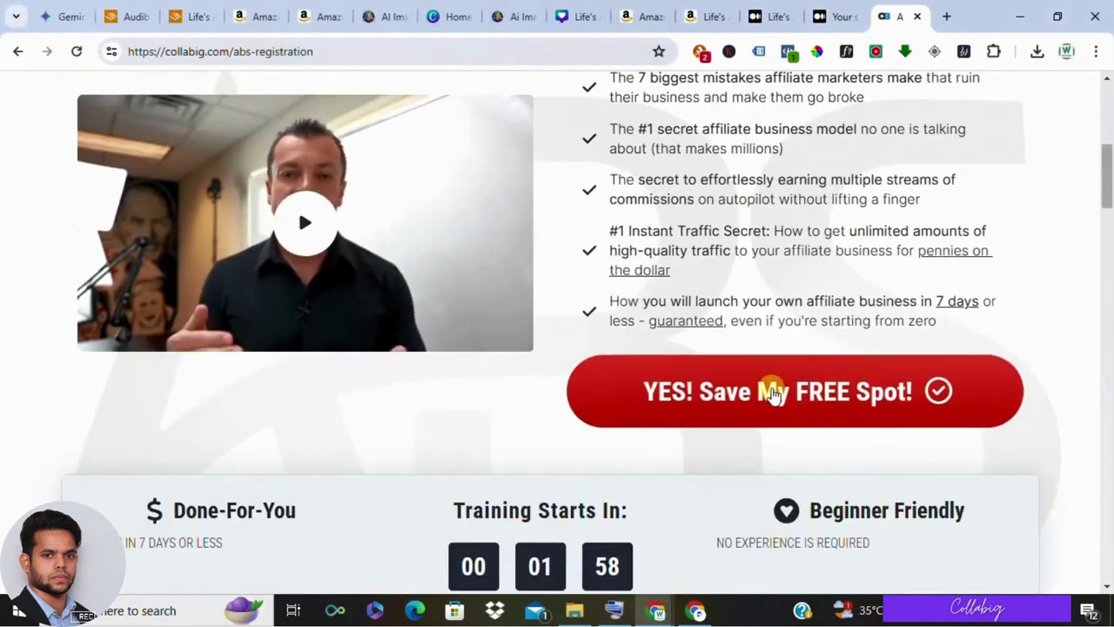
scroll(774, 394, "up", 5)
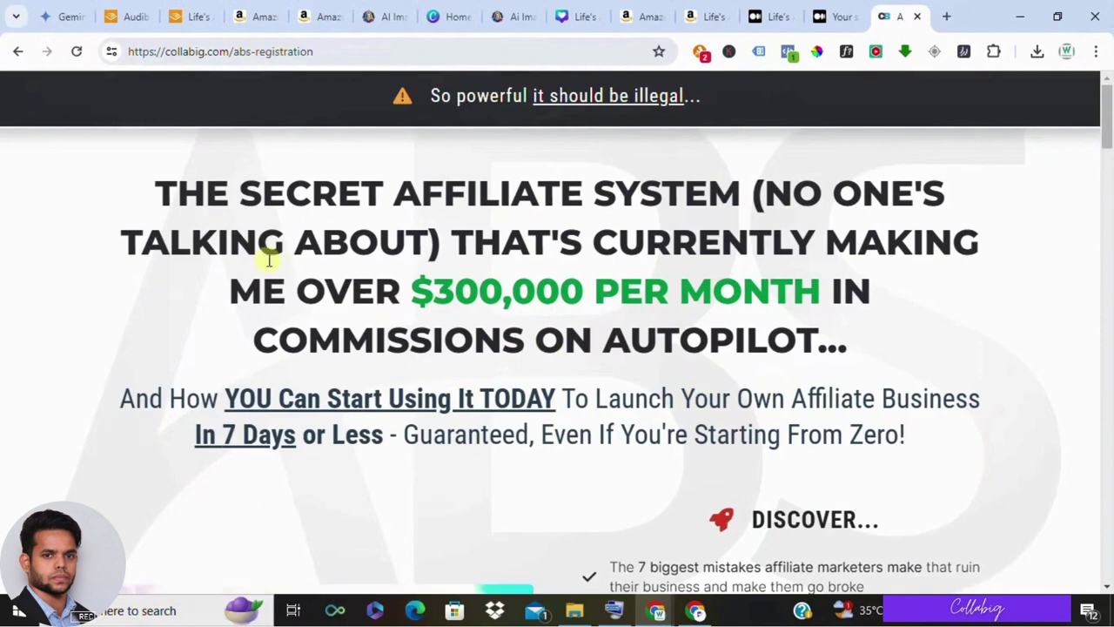
left_click(126, 16)
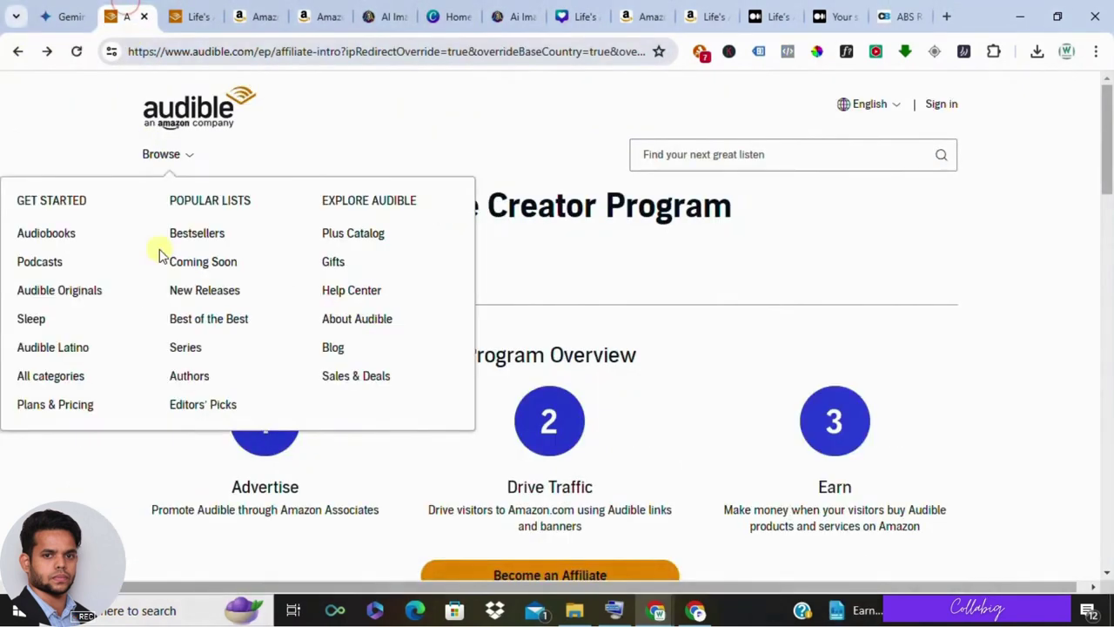